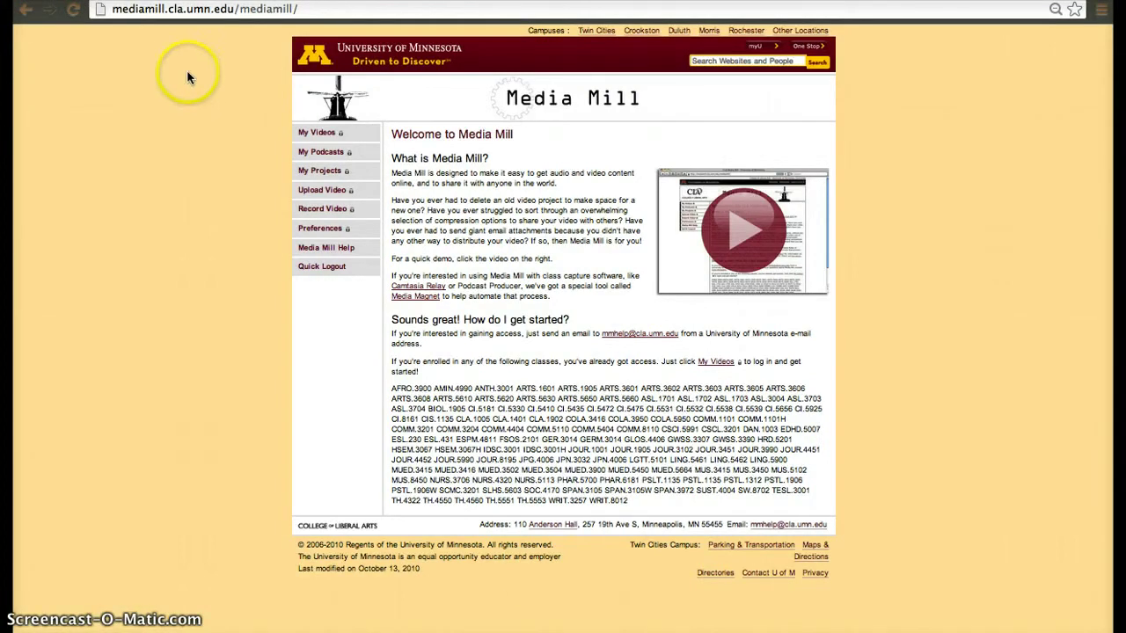
Select the Media Mill site address in the browser's address bar.
left_click(237, 8)
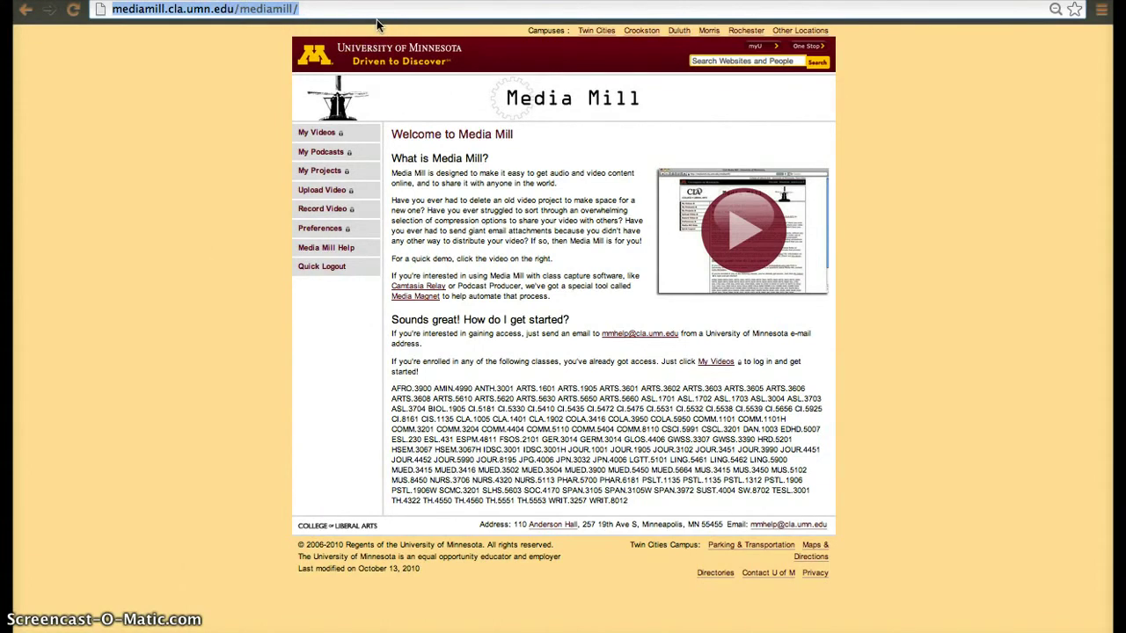
Go to the Upload Video page and start choosing a local file to upload.
left_click(332, 192)
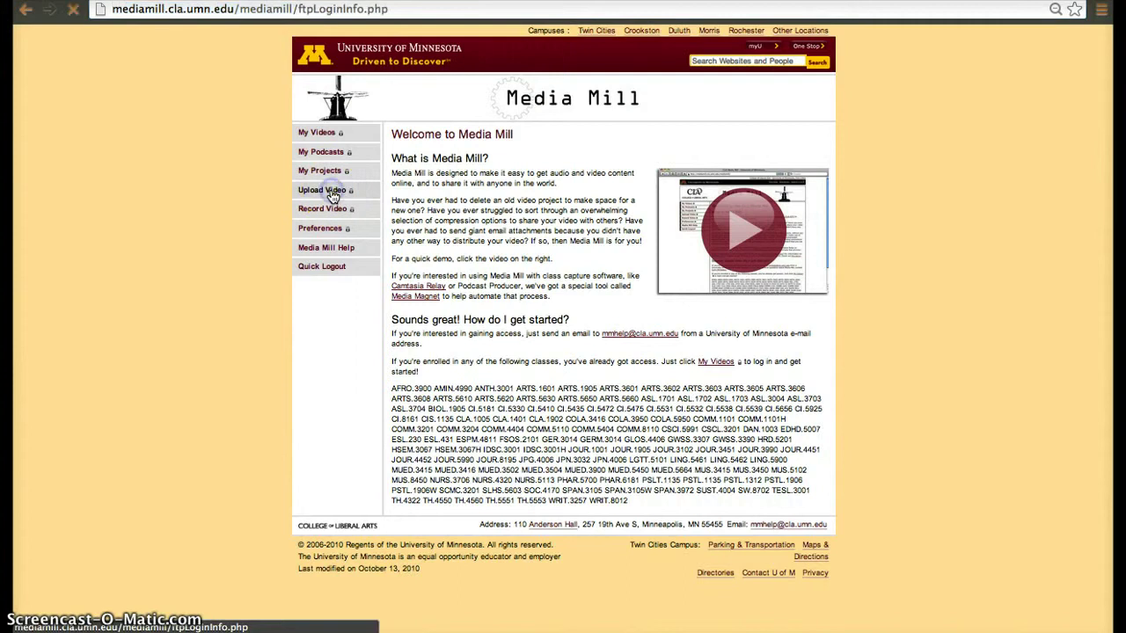
left_click(517, 431)
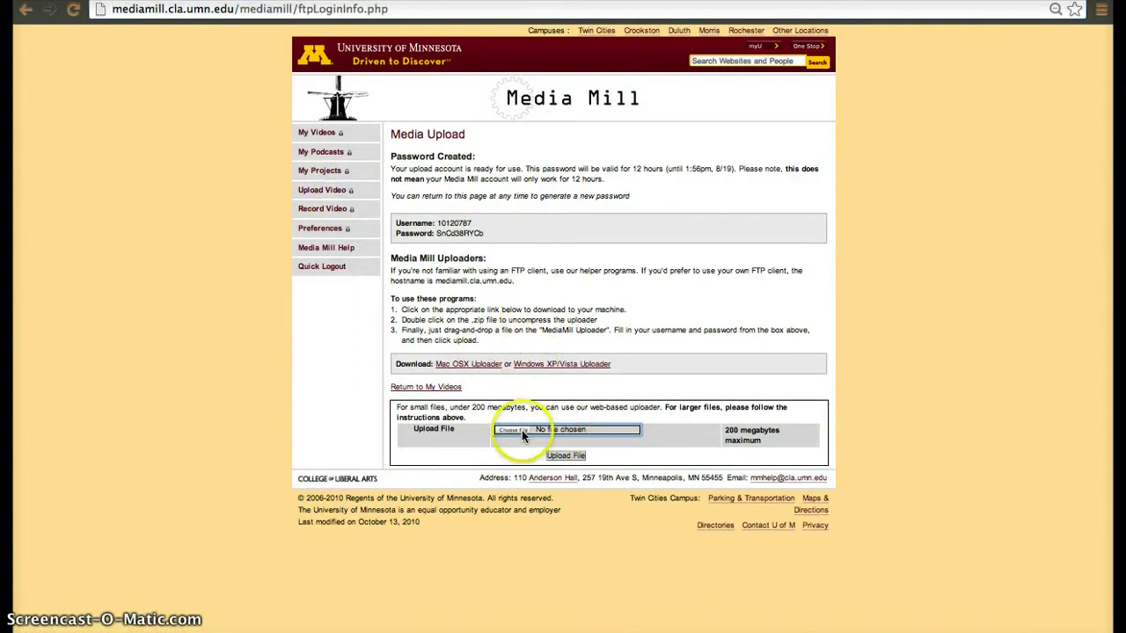
left_click(521, 430)
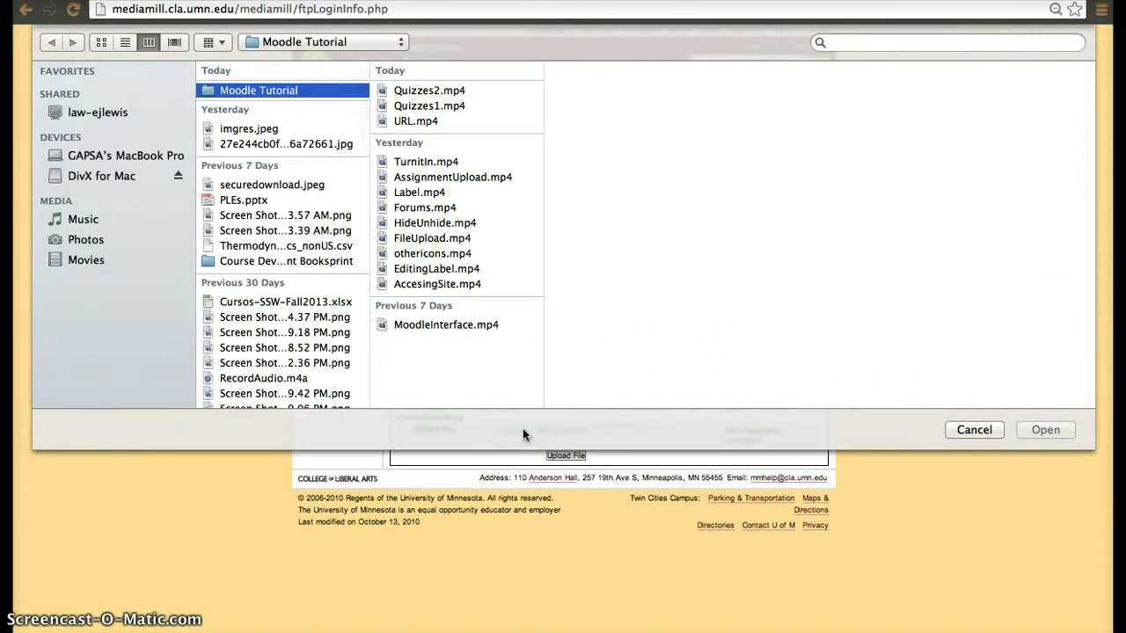
Preview TurnitIn.mp4's details, cancel without choosing it, and highlight the 200 MB limit note.
left_click(431, 164)
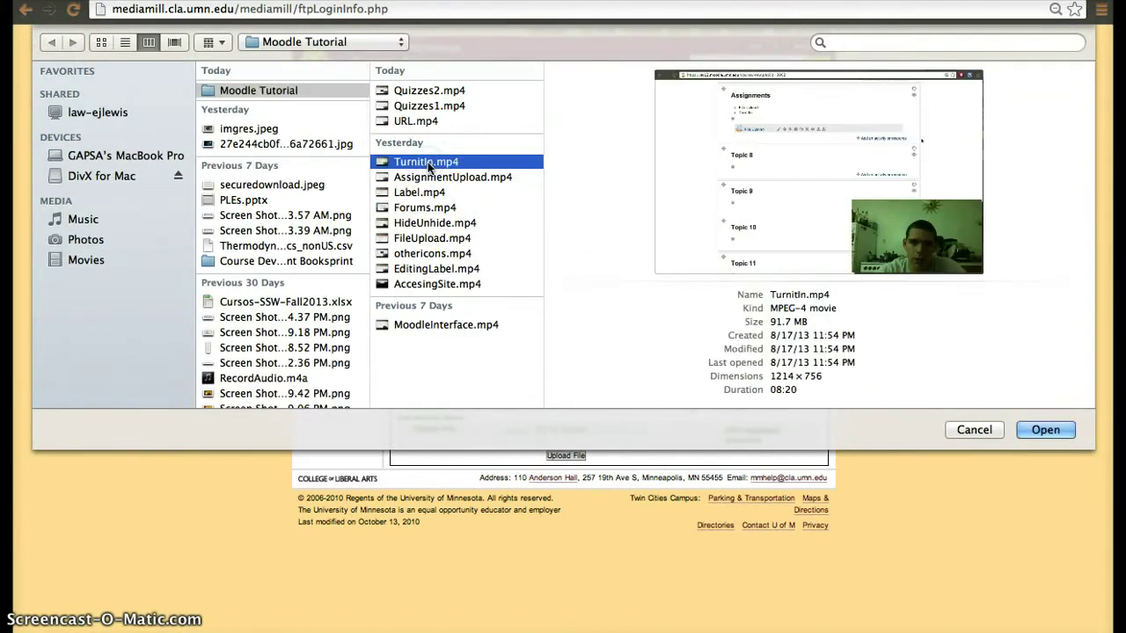
left_click(972, 431)
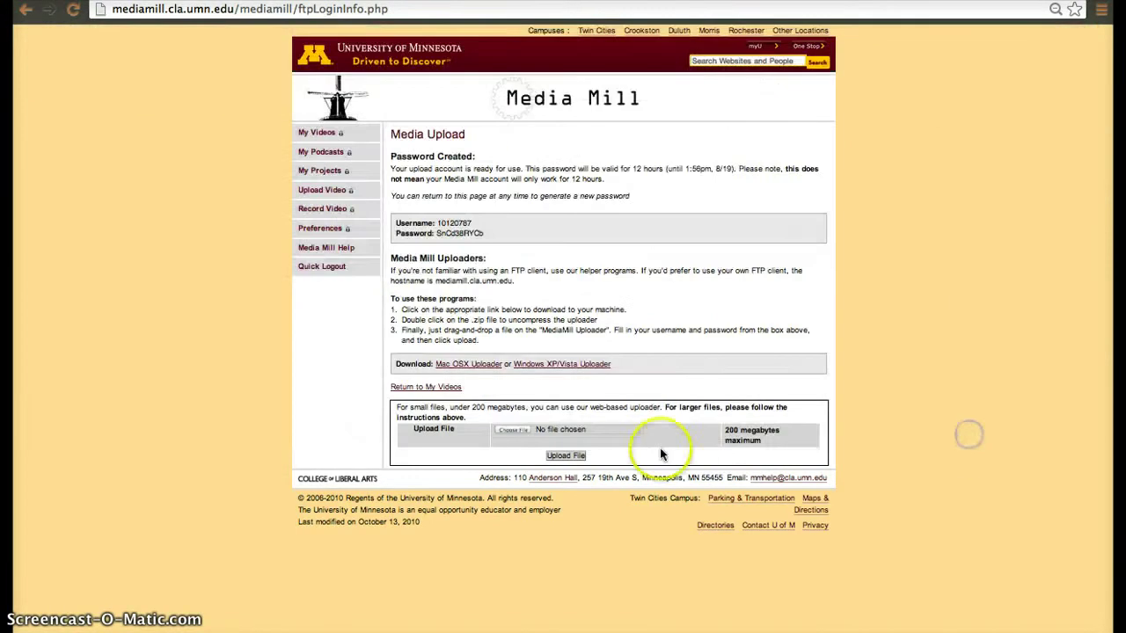
left_click_drag(467, 407, 572, 407)
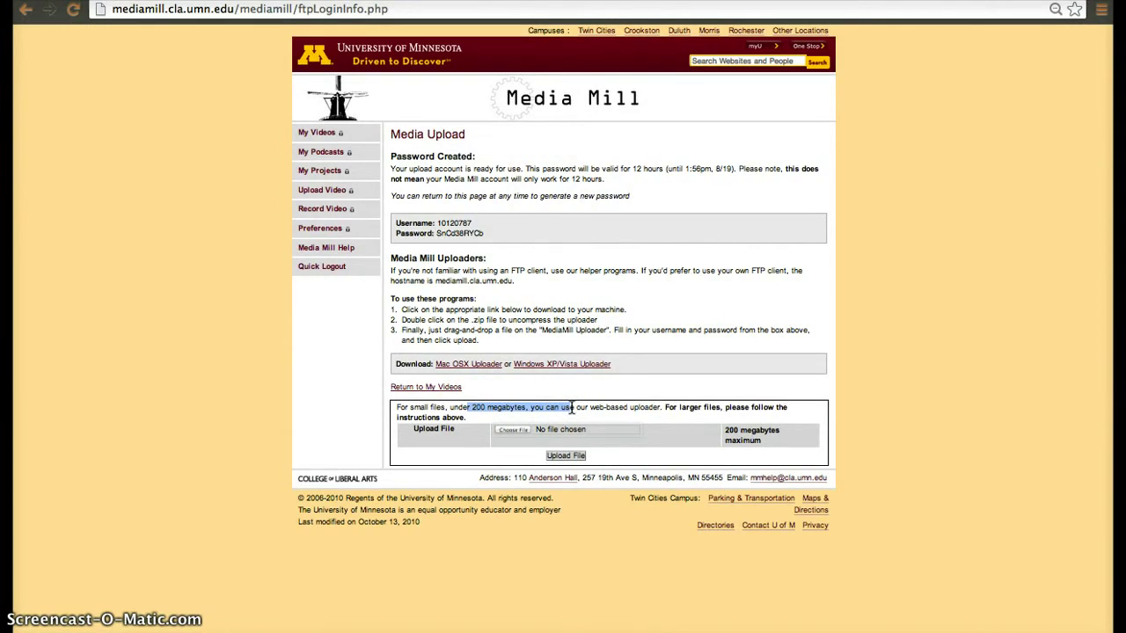
Close the MediaMill Uploader window, leaving the upload page with no file chosen.
left_click(572, 410)
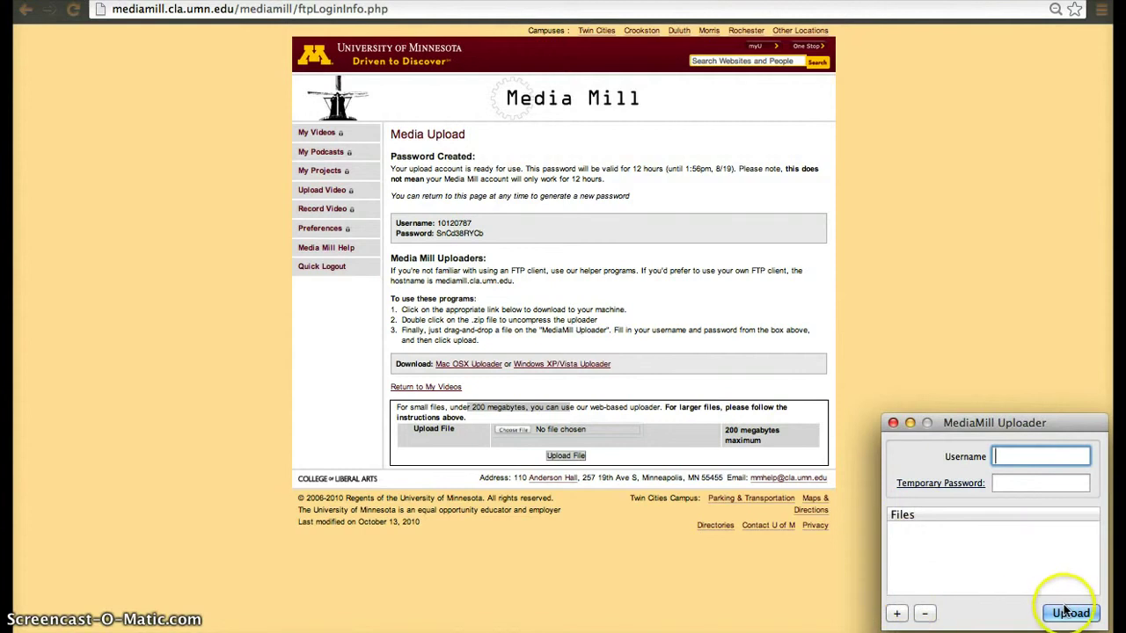
left_click(911, 424)
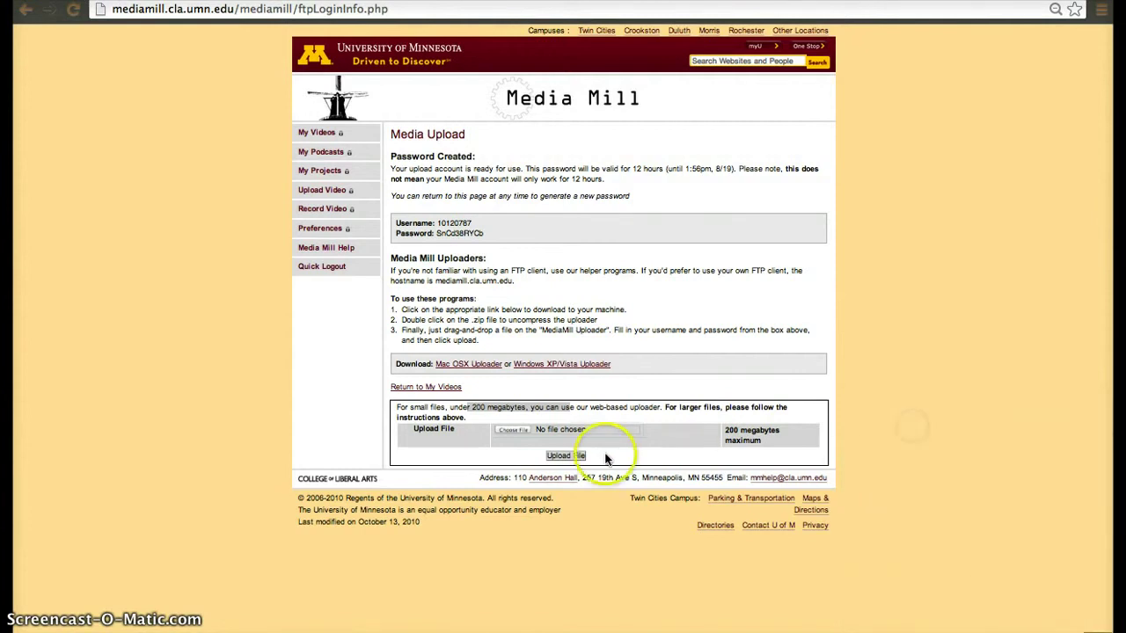
left_click(315, 133)
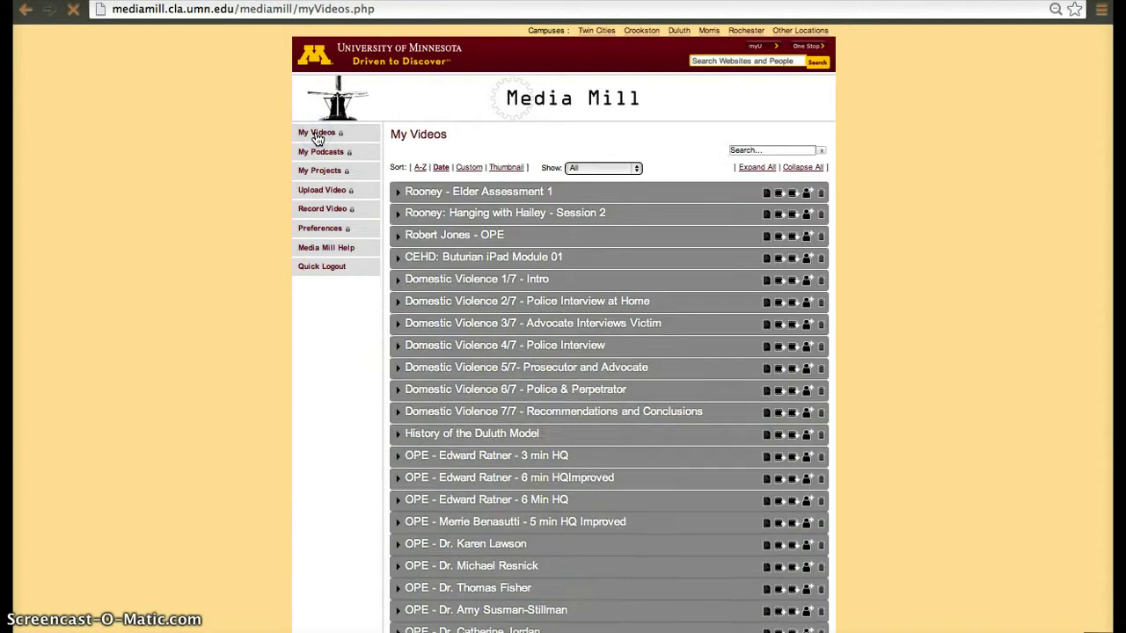
scroll(552, 406, "down", 20)
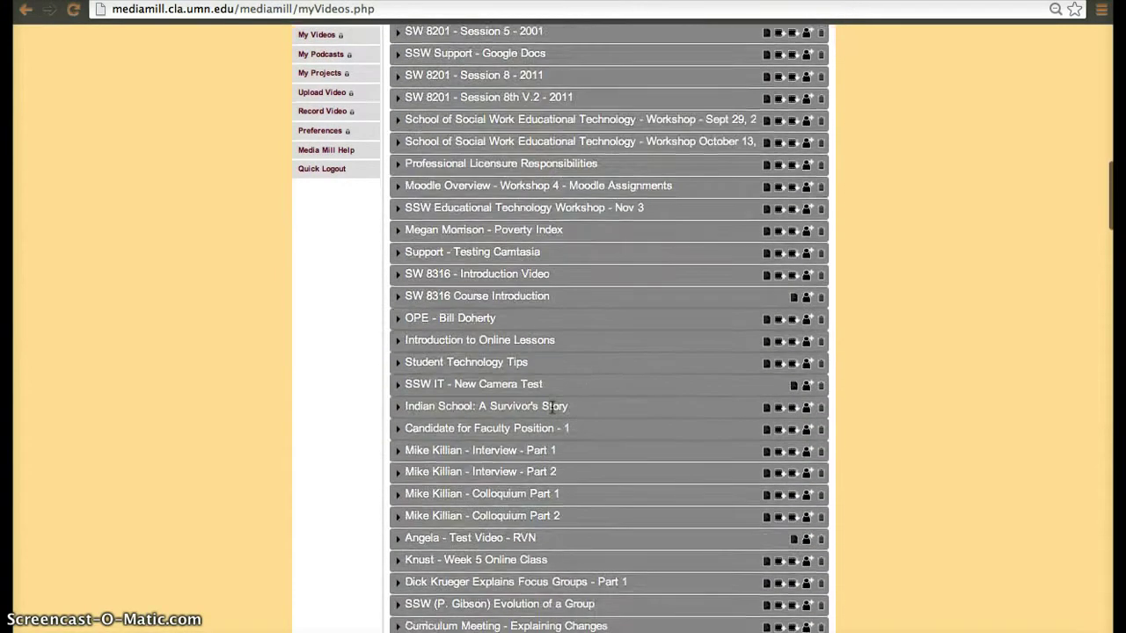
scroll(552, 406, "down", 20)
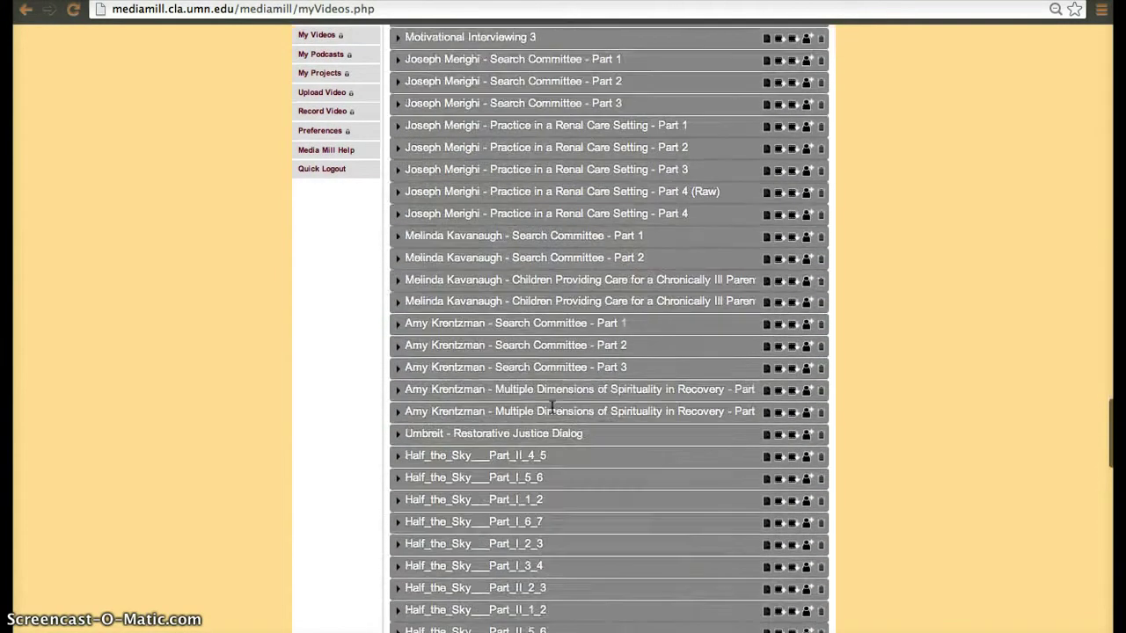
scroll(551, 406, "down", 5)
scroll(528, 414, "up", 1)
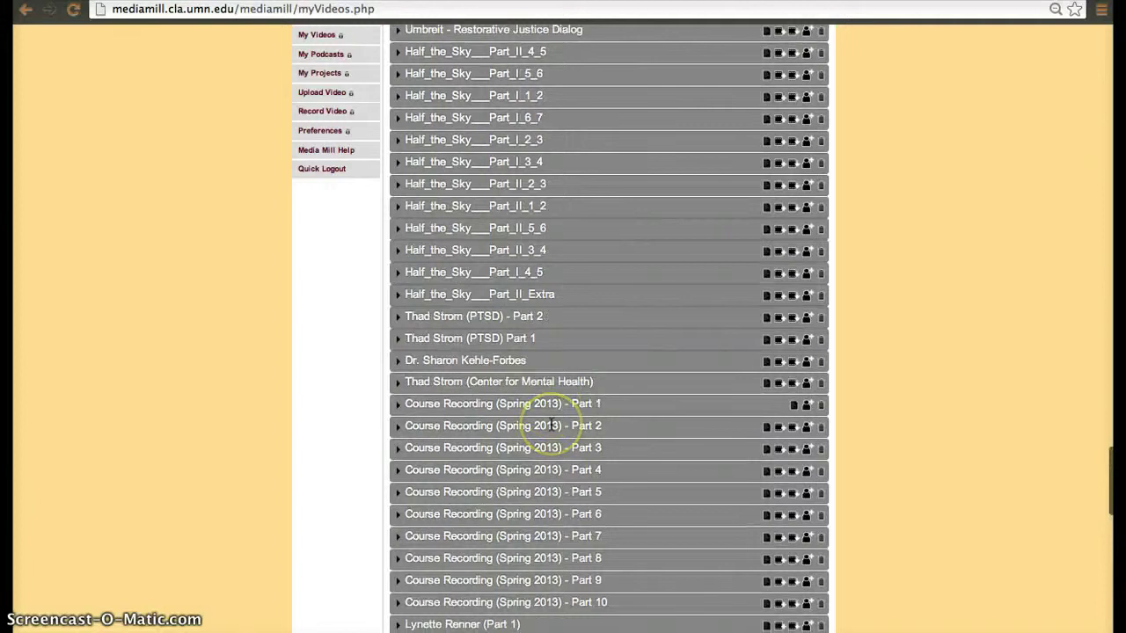
scroll(552, 417, "down", 10)
scroll(551, 424, "down", 5)
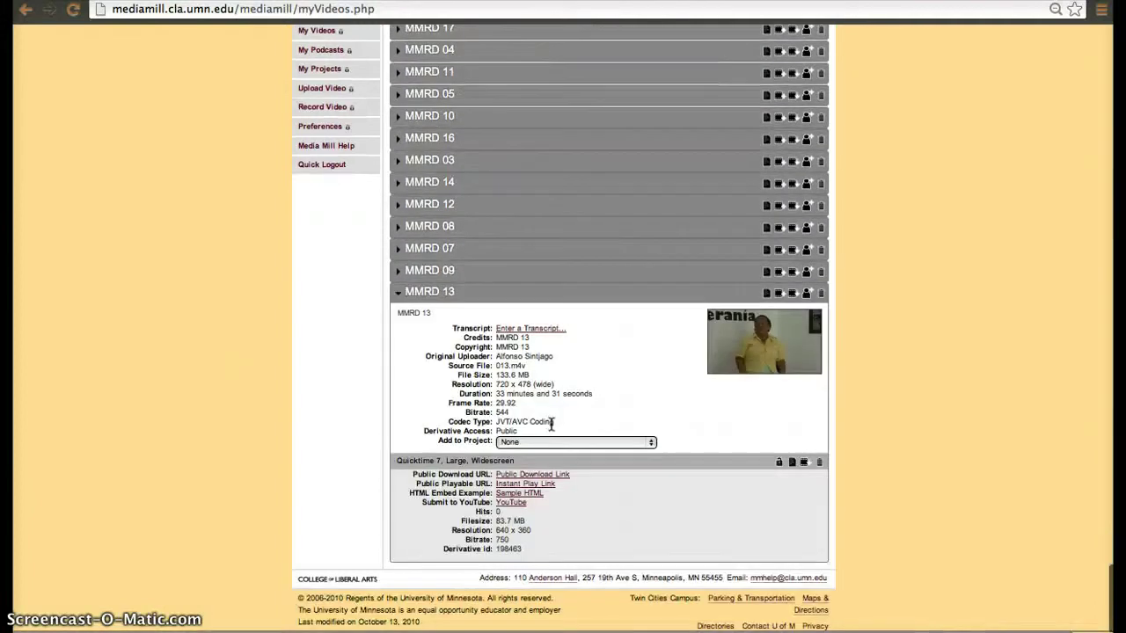
scroll(552, 423, "up", 20)
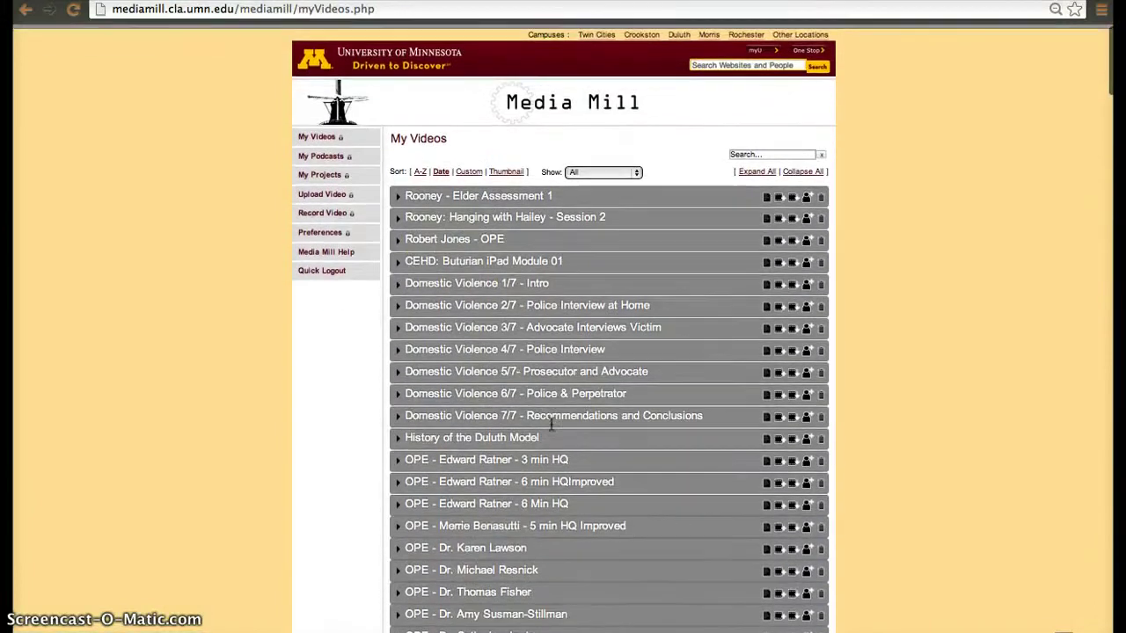
left_click(430, 257)
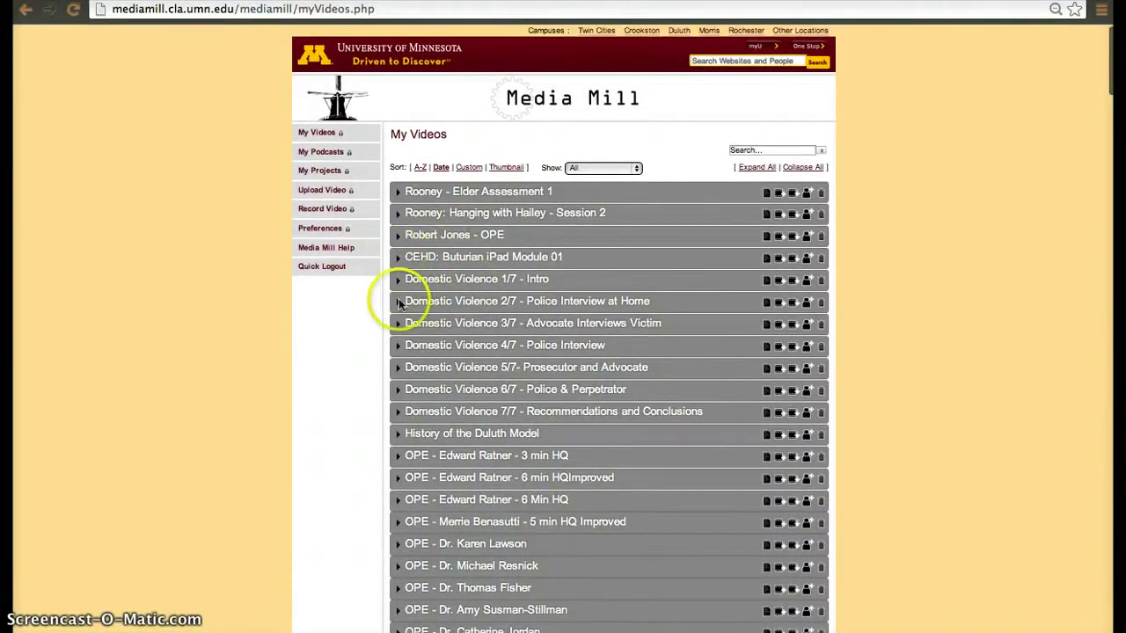
scroll(399, 300, "down", 2)
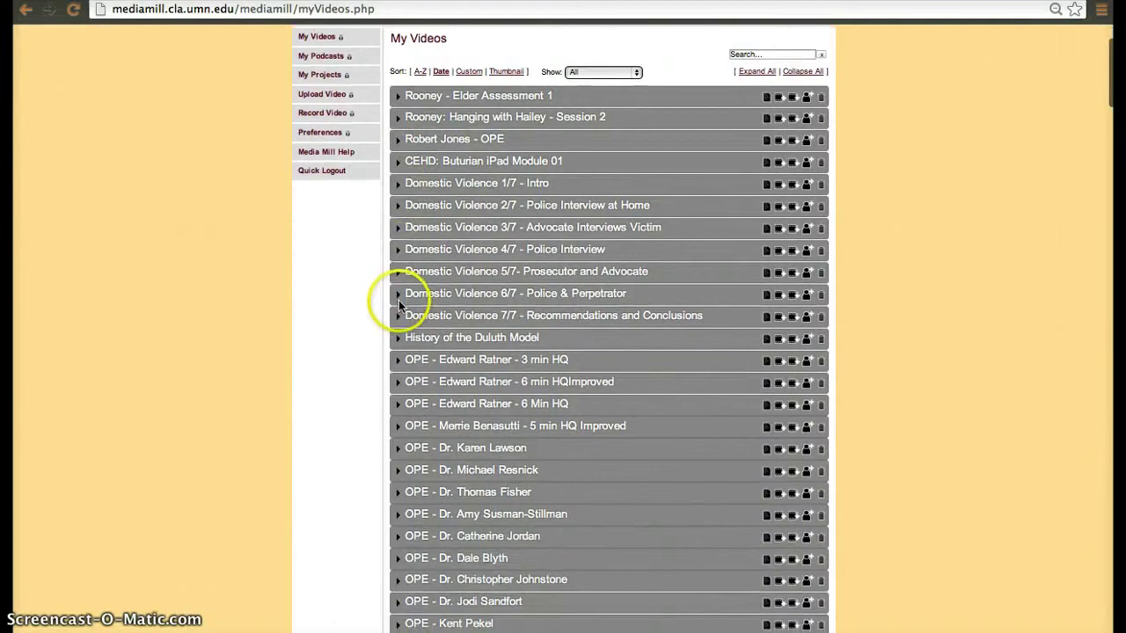
left_click(399, 184)
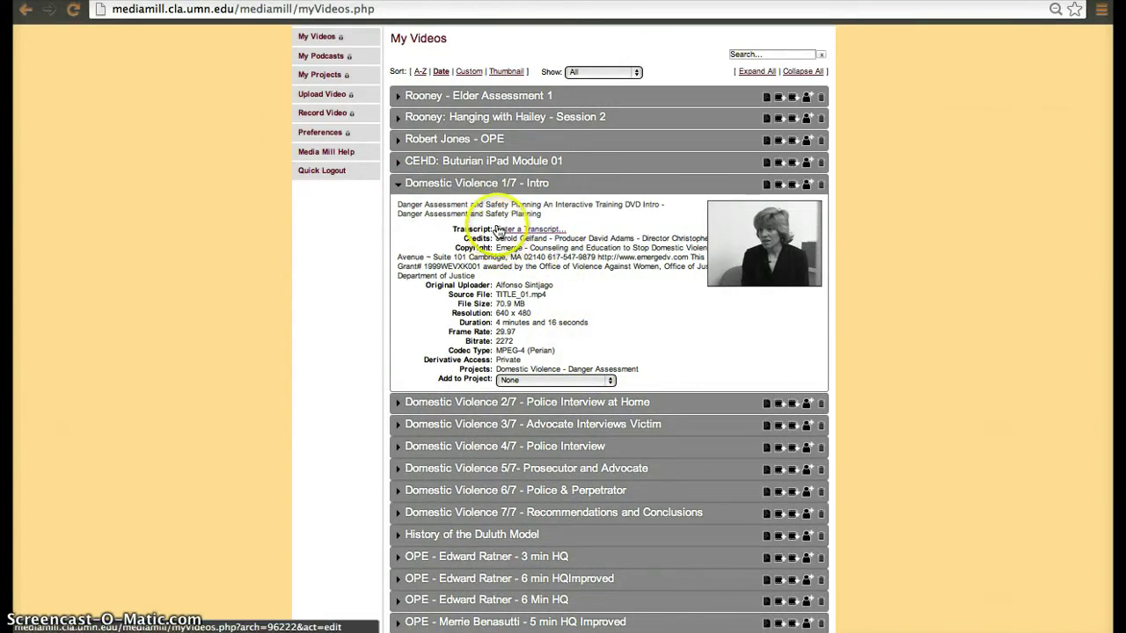
left_click_drag(496, 237, 534, 313)
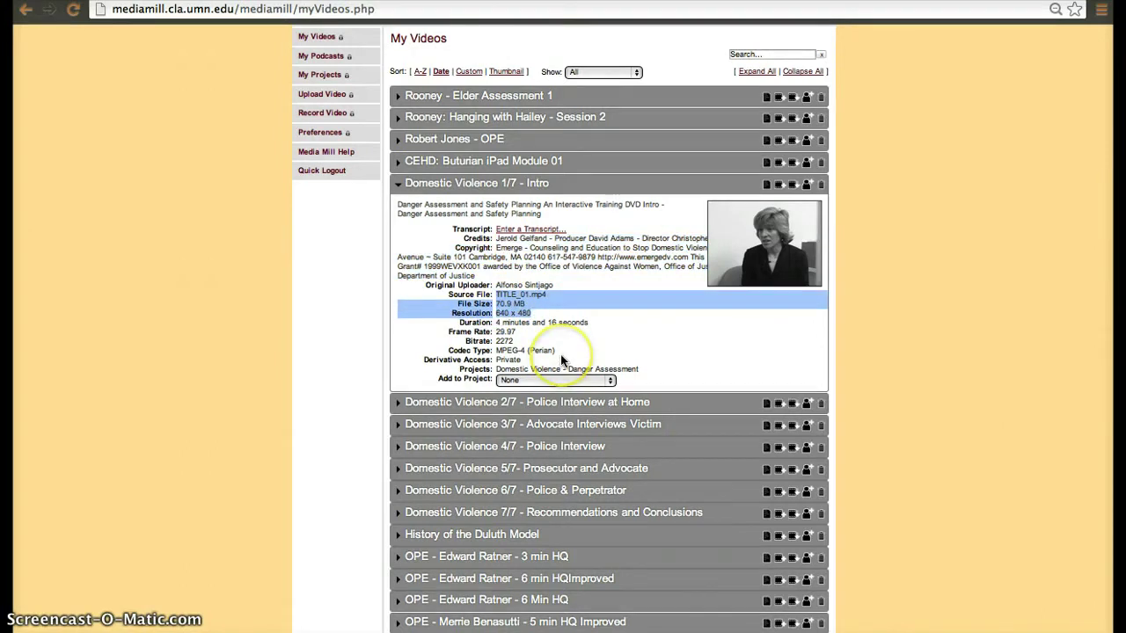
scroll(402, 402, "down", 5)
scroll(402, 395, "up", 4)
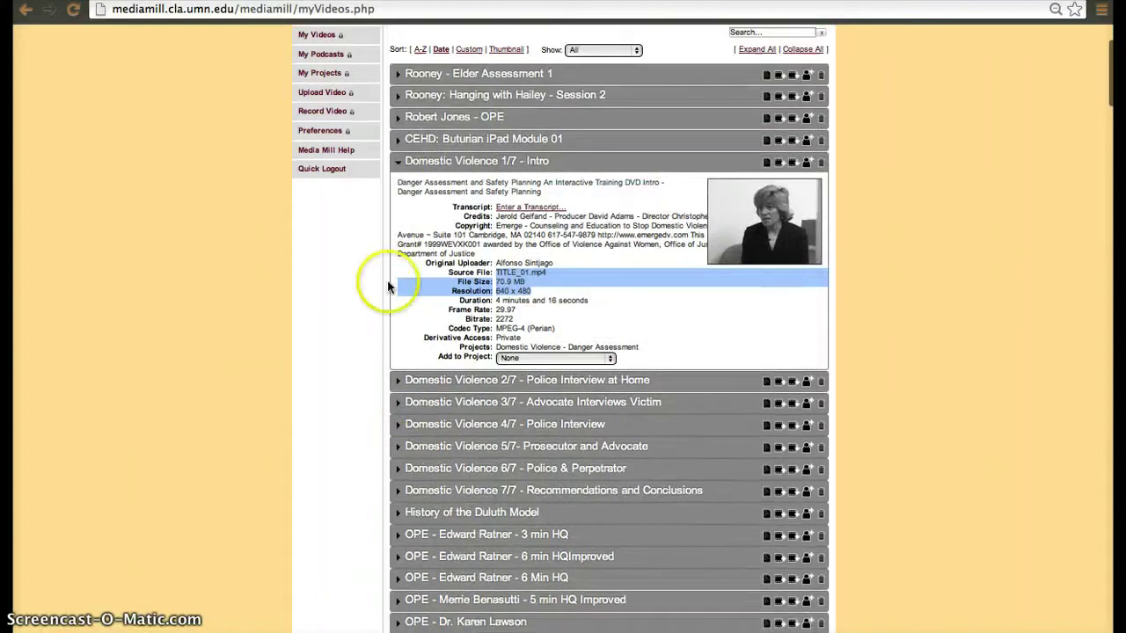
left_click(397, 163)
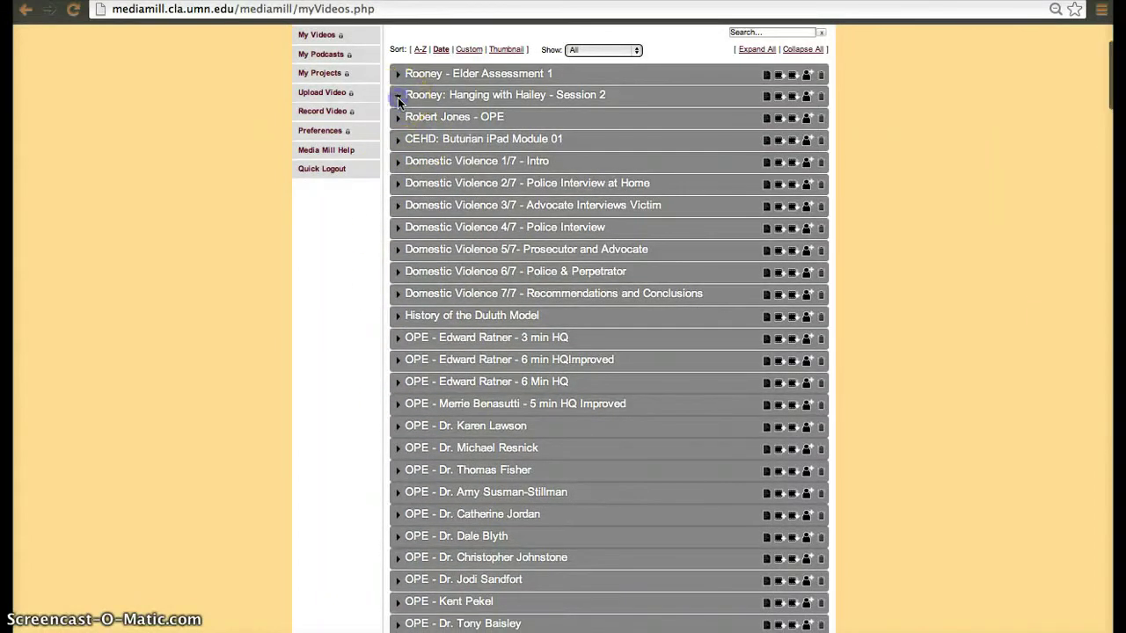
left_click(398, 97)
scroll(426, 235, "down", 4)
scroll(426, 237, "down", 6)
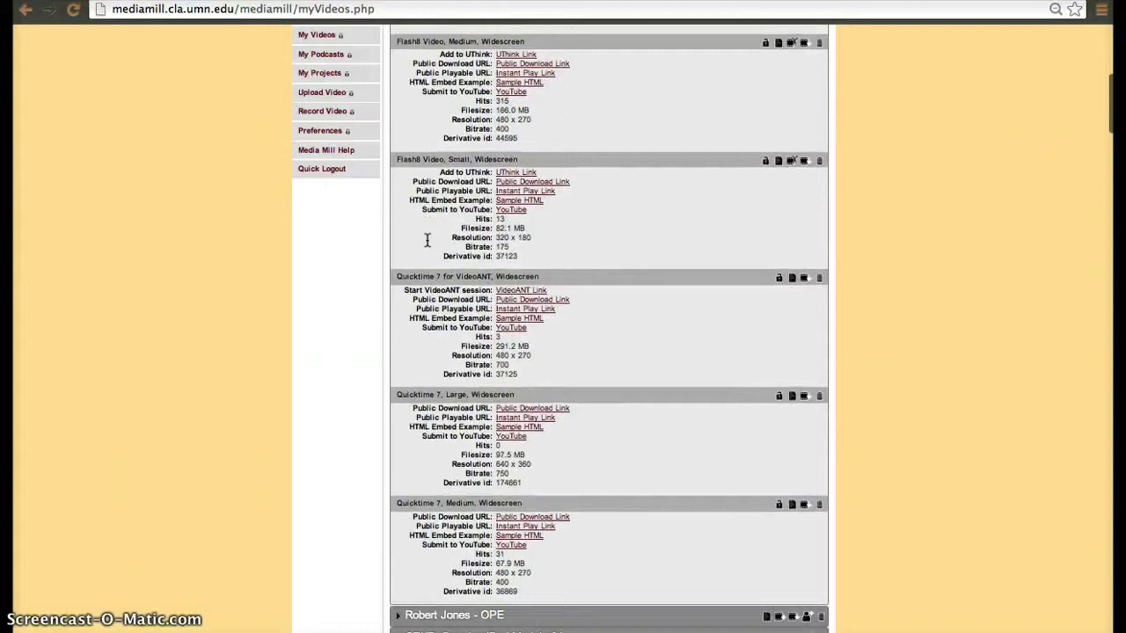
scroll(426, 238, "up", 9)
scroll(425, 238, "up", 4)
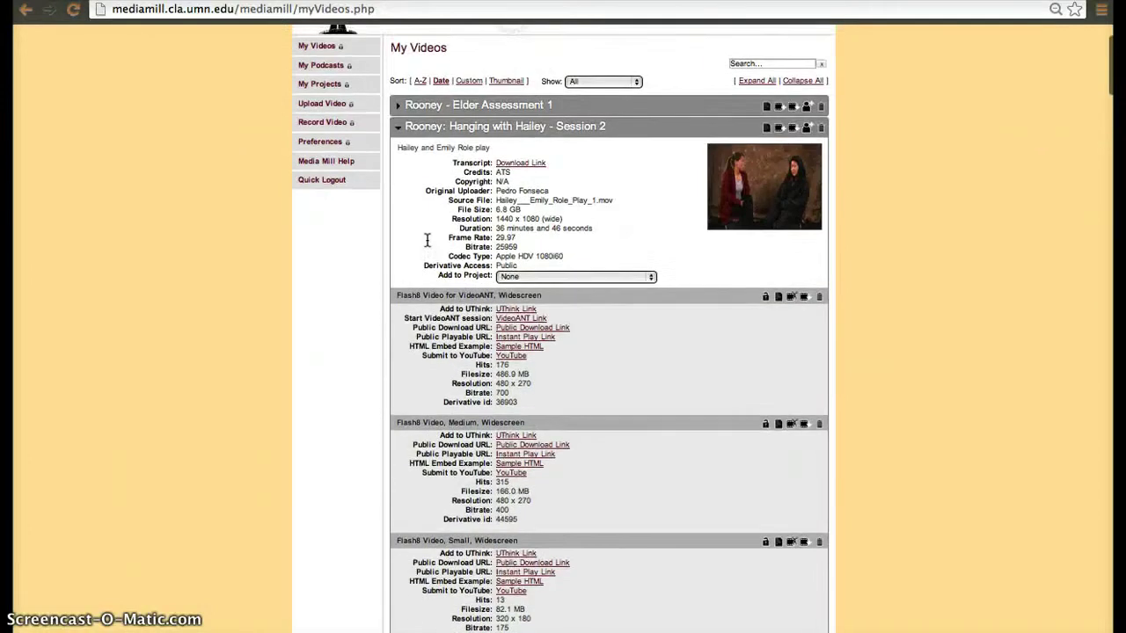
scroll(426, 237, "down", 5)
scroll(427, 241, "up", 2)
scroll(426, 239, "down", 1)
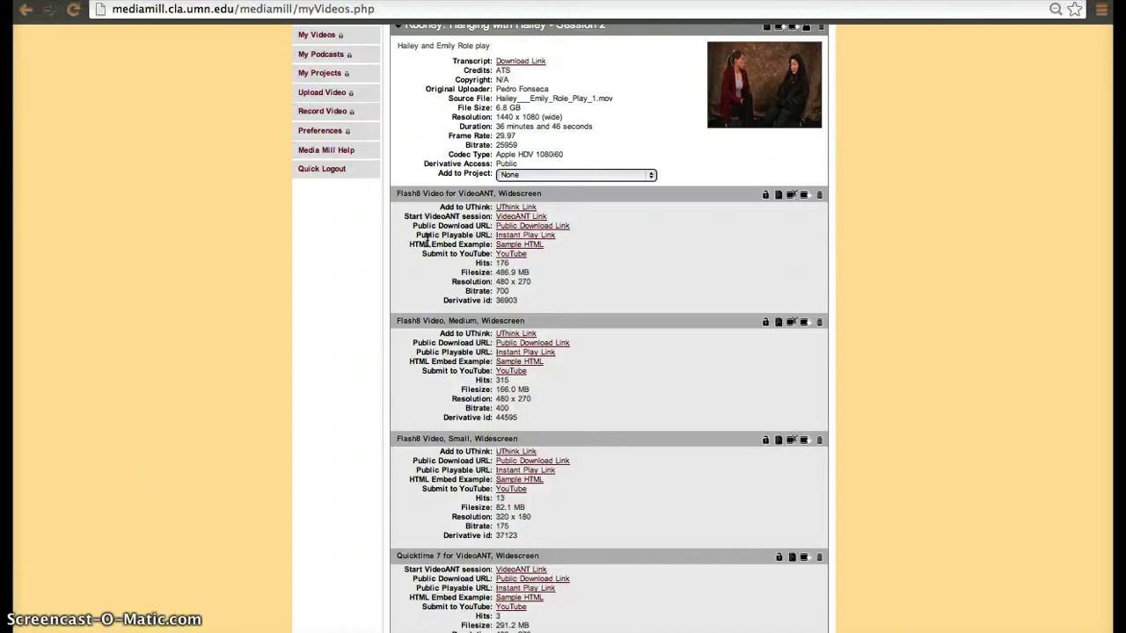
scroll(489, 198, "up", 2)
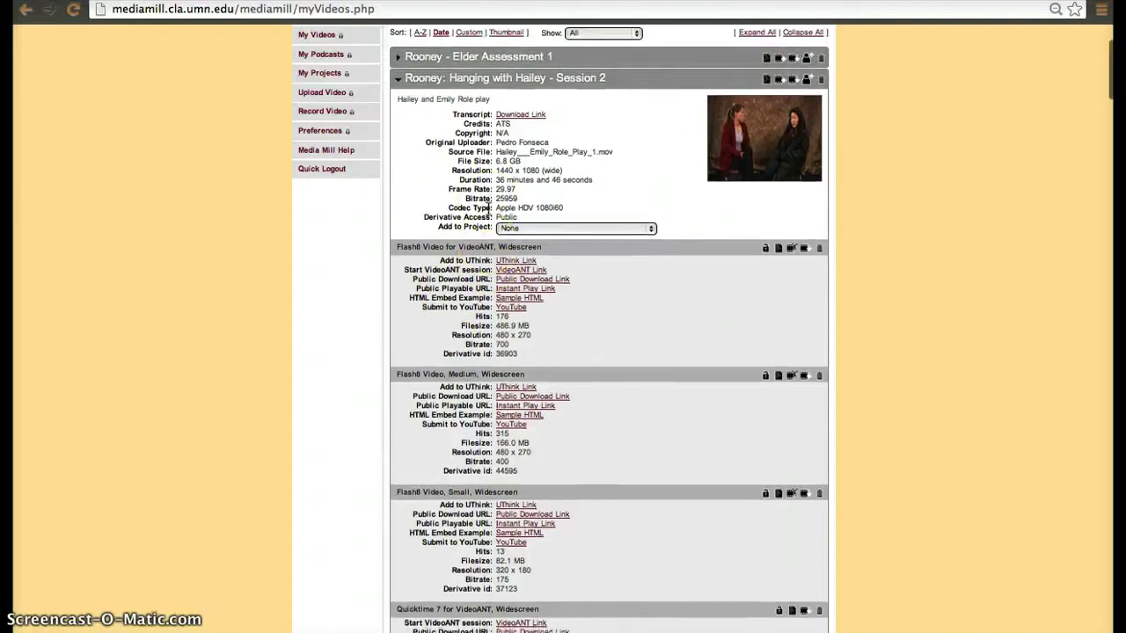
scroll(490, 205, "down", 1)
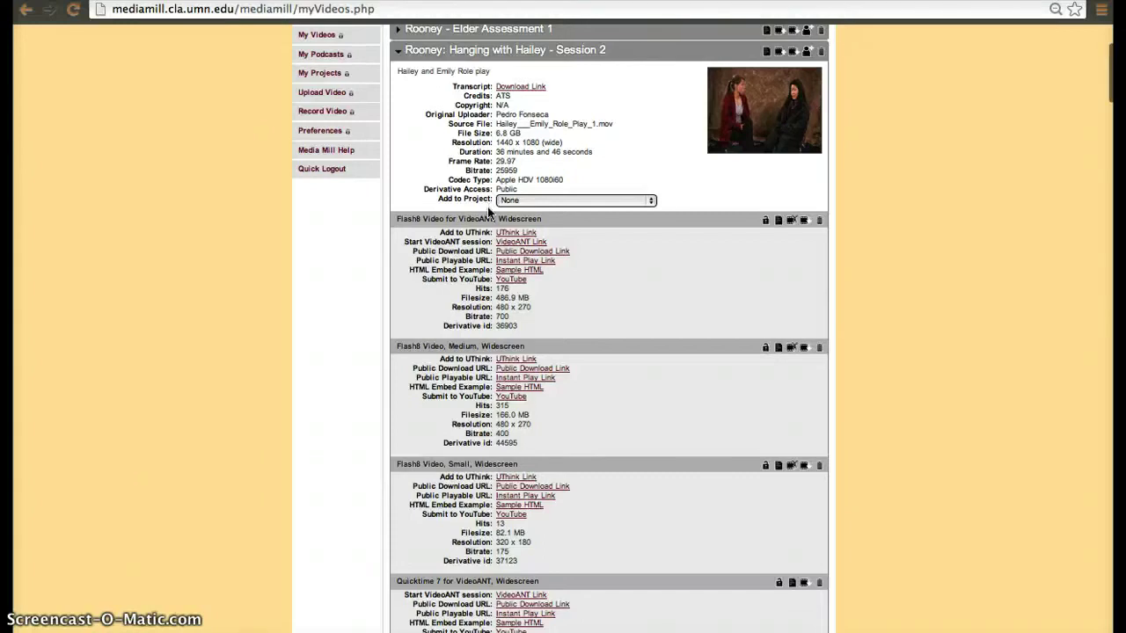
scroll(488, 211, "up", 4)
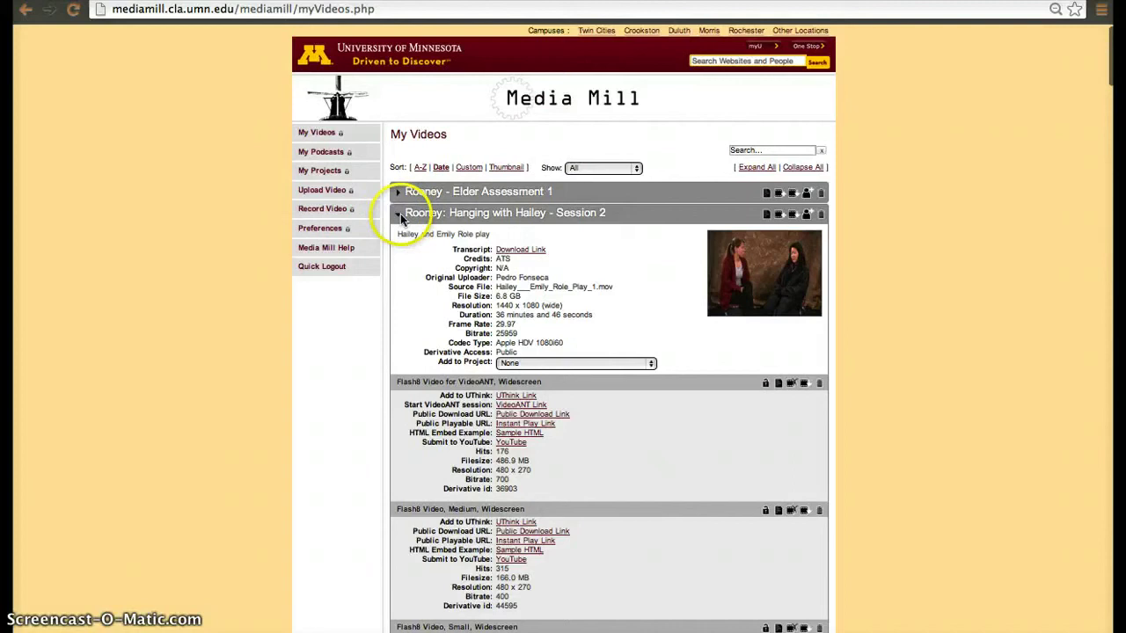
Collapse Session 2 and expand Rooney - Elder Assessment 1, showing its Flash8 and Quicktime 7 versions.
left_click(399, 212)
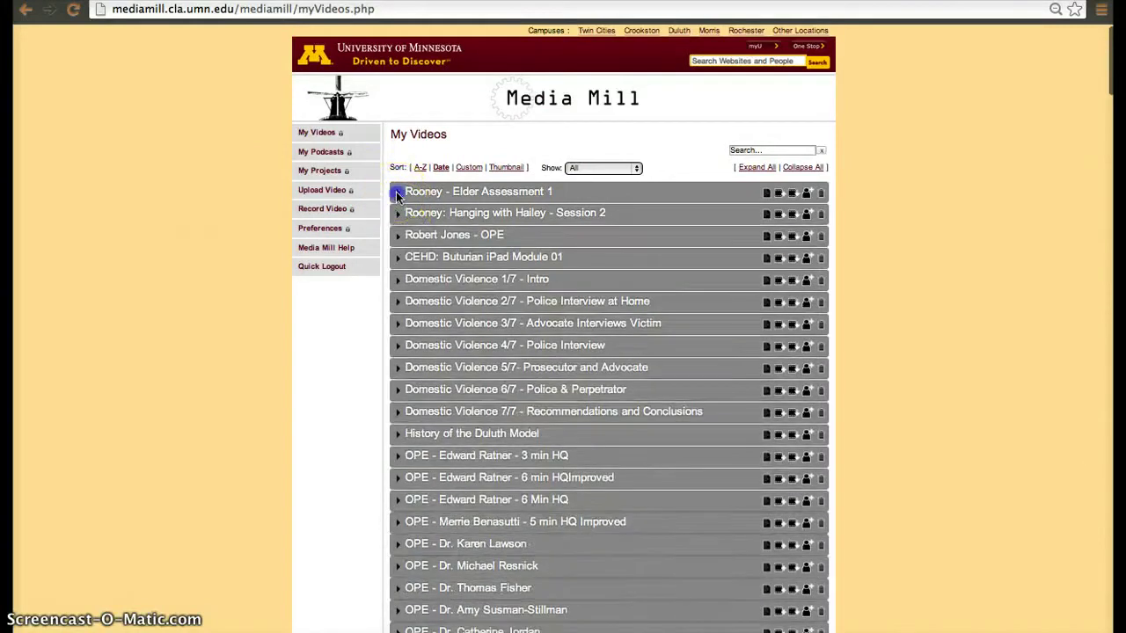
left_click(398, 192)
scroll(456, 314, "down", 4)
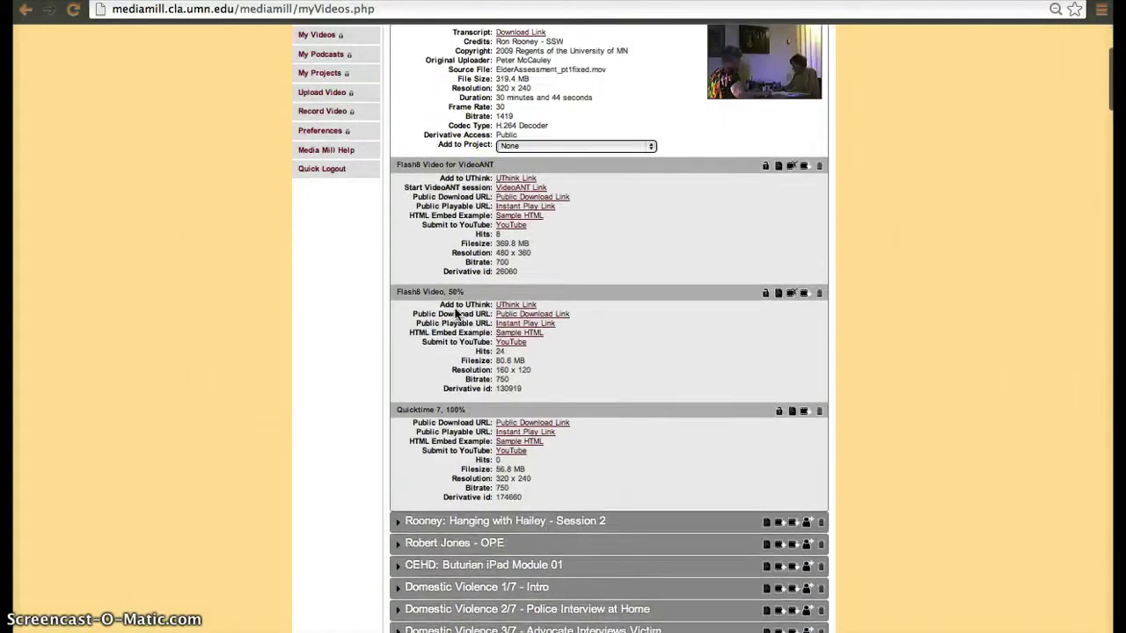
scroll(457, 314, "up", 1)
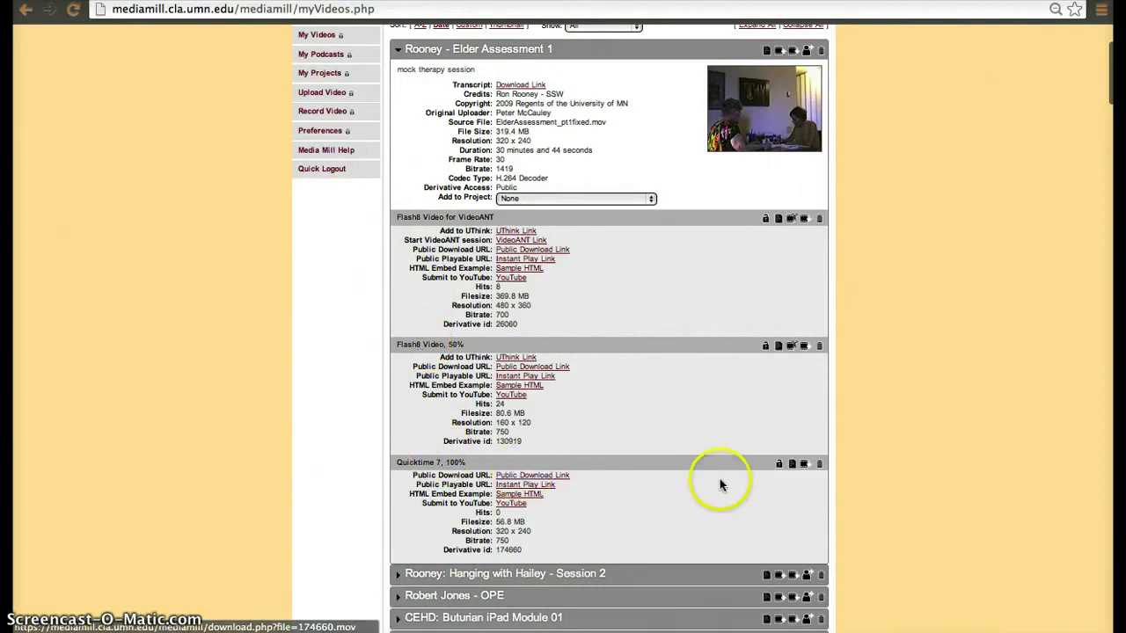
scroll(720, 484, "up", 1)
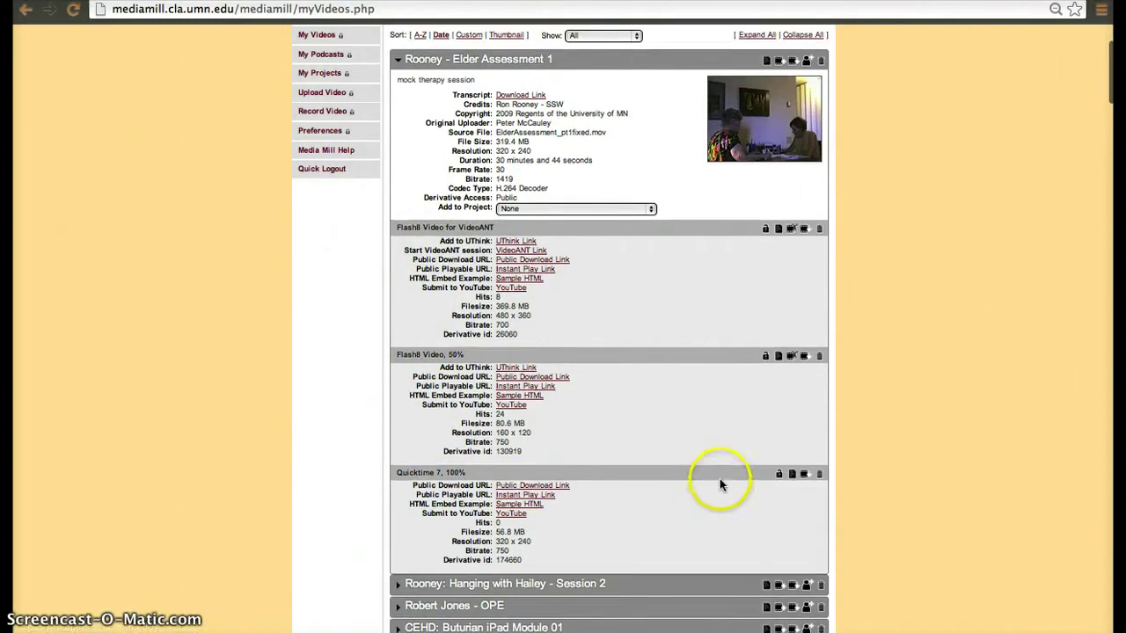
left_click(782, 66)
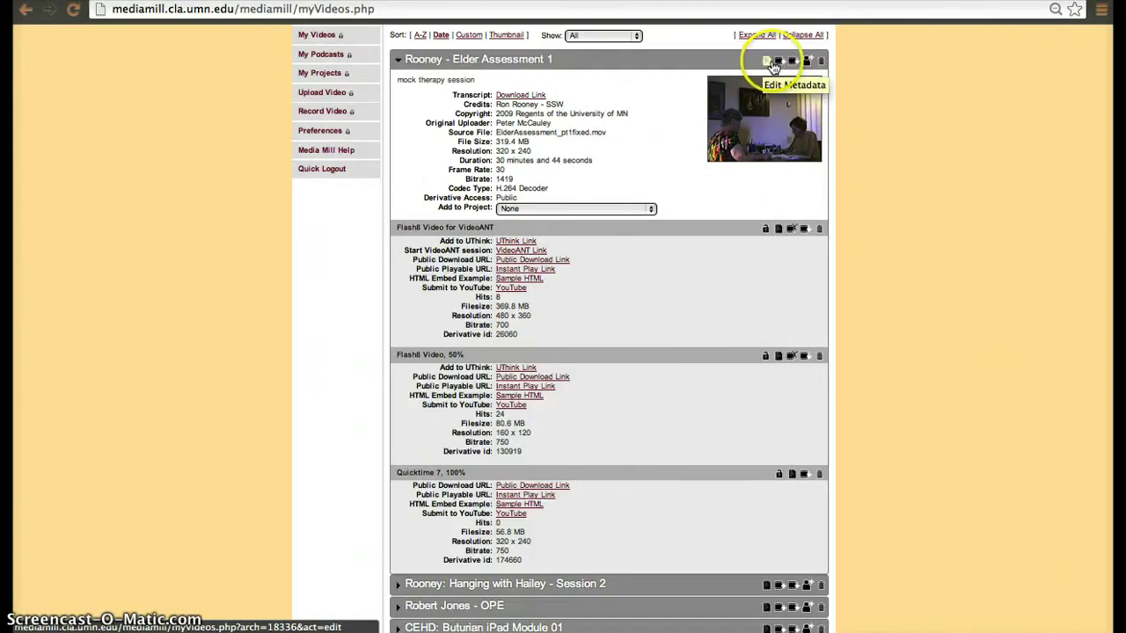
Submit an Audio only - AAC 128kbps derivative request for Rooney - Elder Assessment 1.
left_click(780, 64)
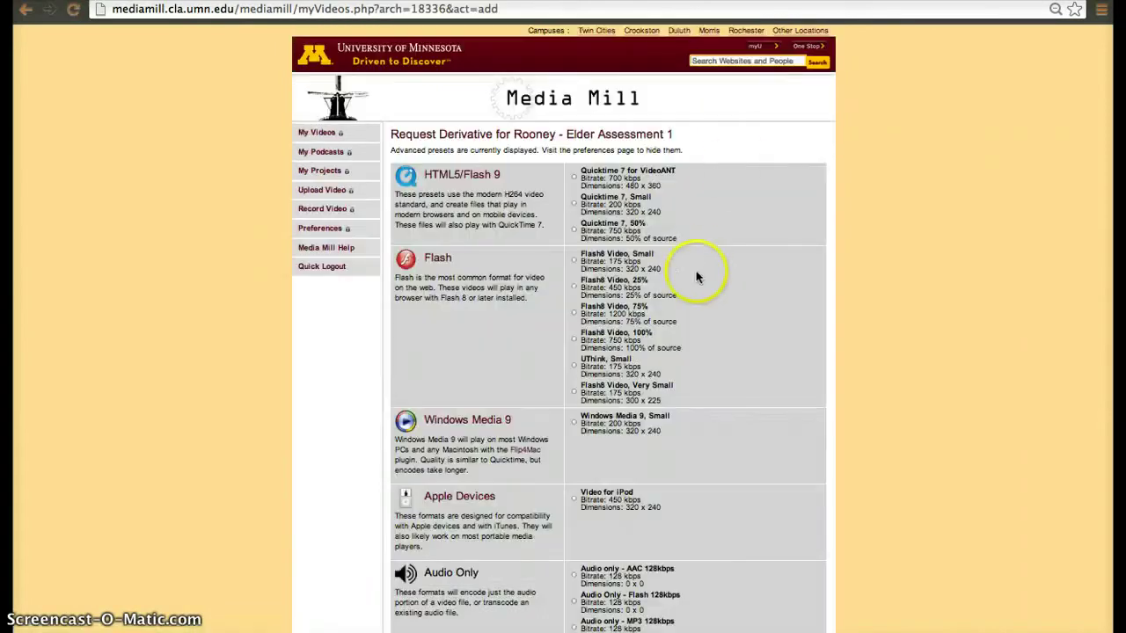
scroll(698, 273, "down", 4)
scroll(696, 277, "down", 2)
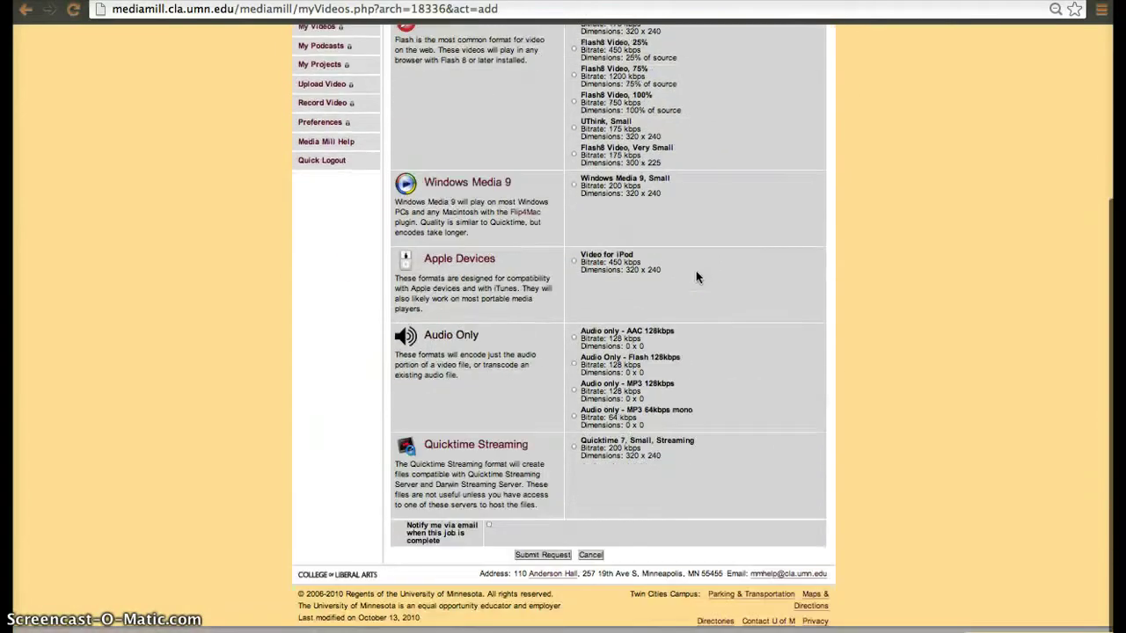
scroll(698, 276, "up", 6)
scroll(698, 278, "down", 4)
left_click(597, 426)
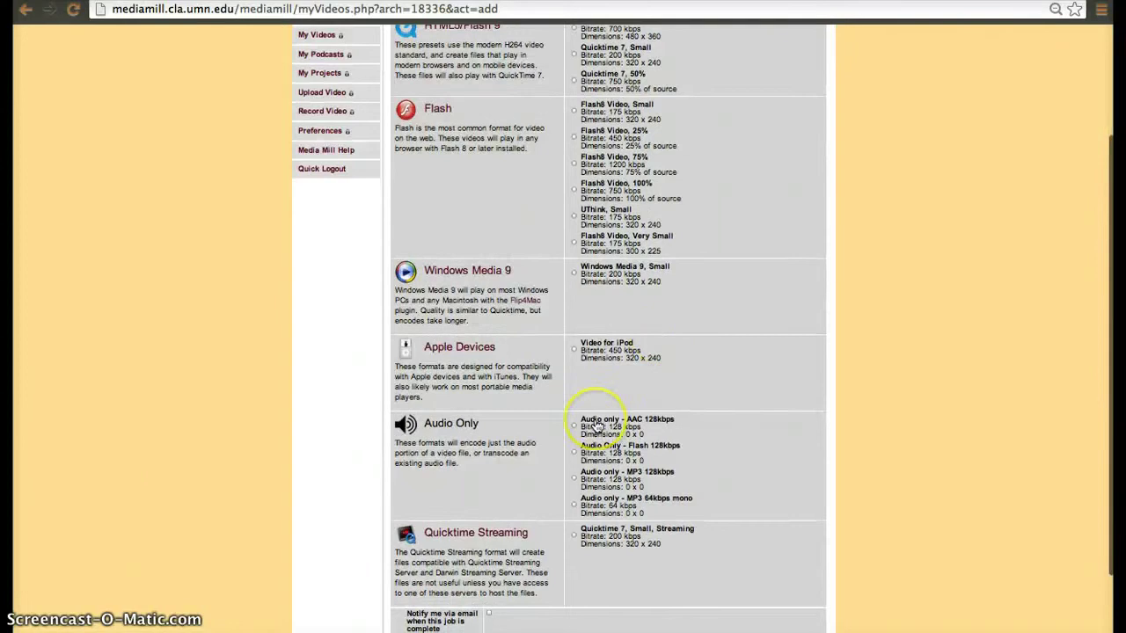
scroll(597, 426, "up", 3)
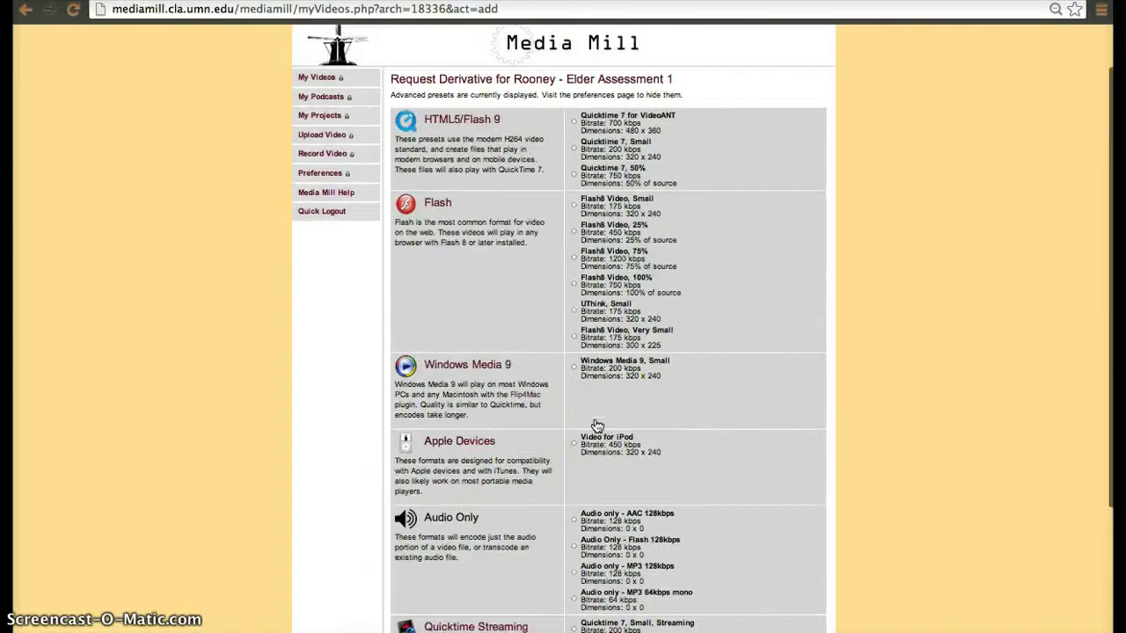
scroll(588, 431, "down", 4)
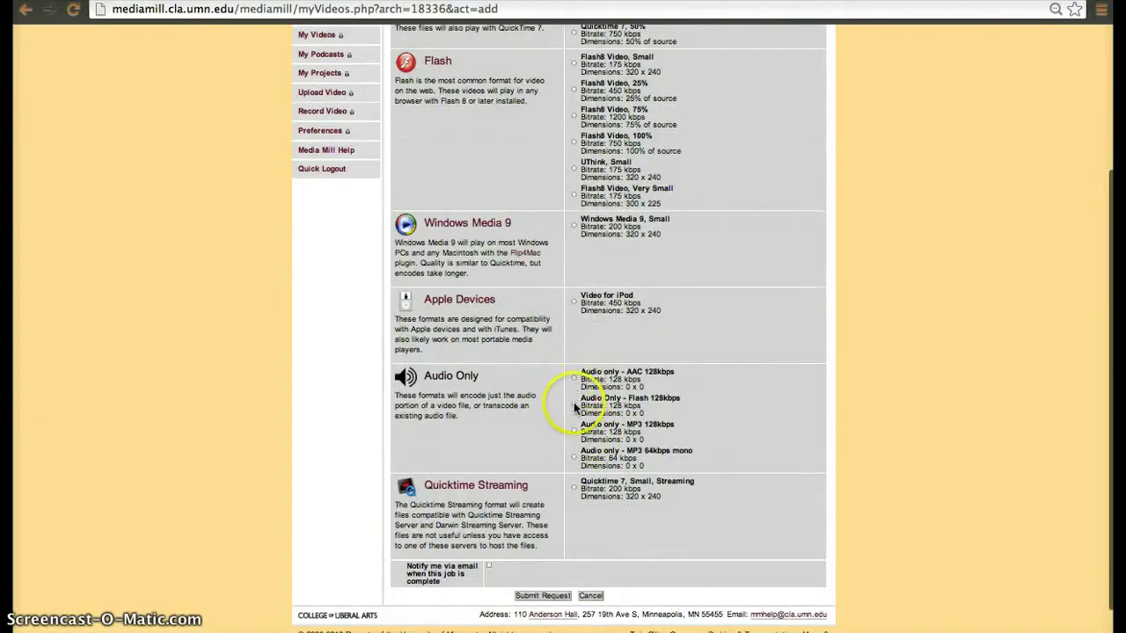
scroll(574, 406, "up", 5)
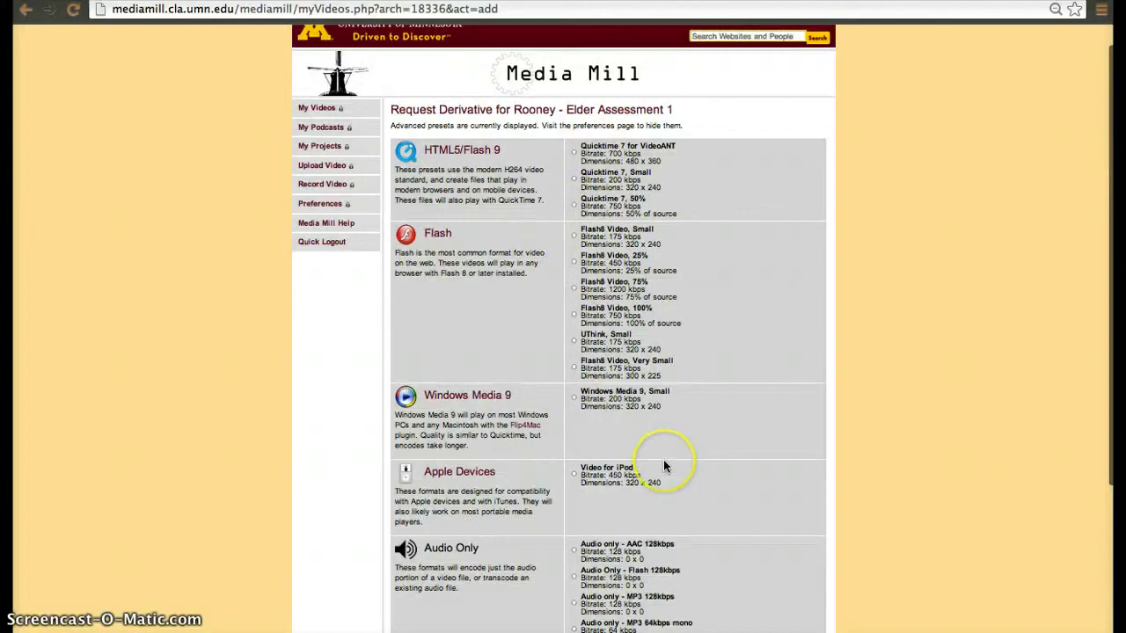
scroll(664, 459, "down", 5)
left_click(554, 357)
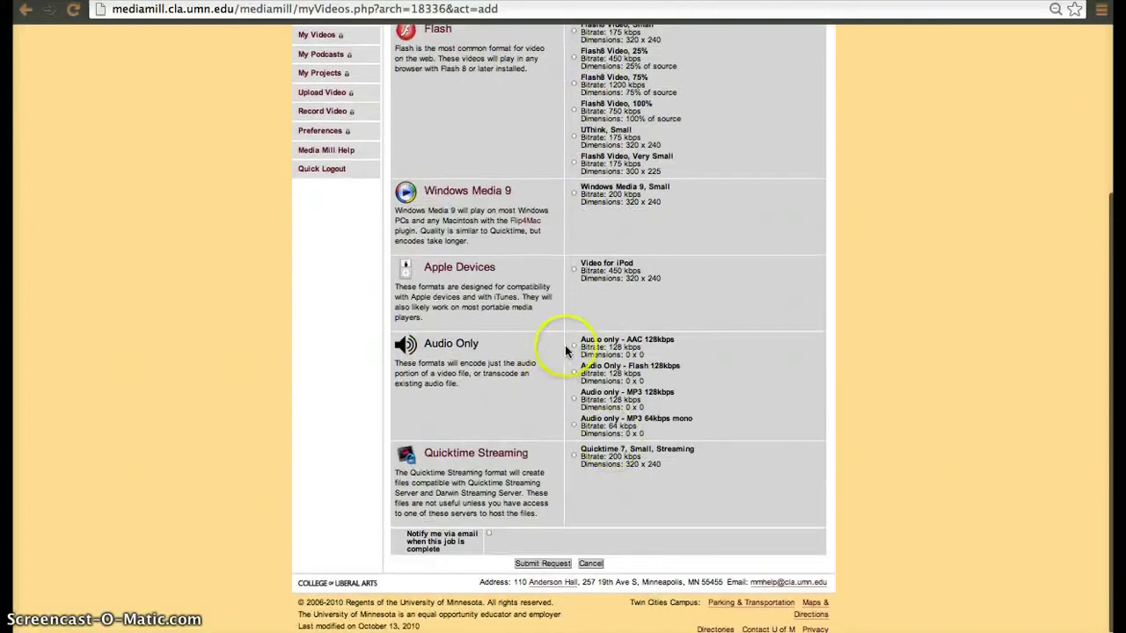
left_click(547, 564)
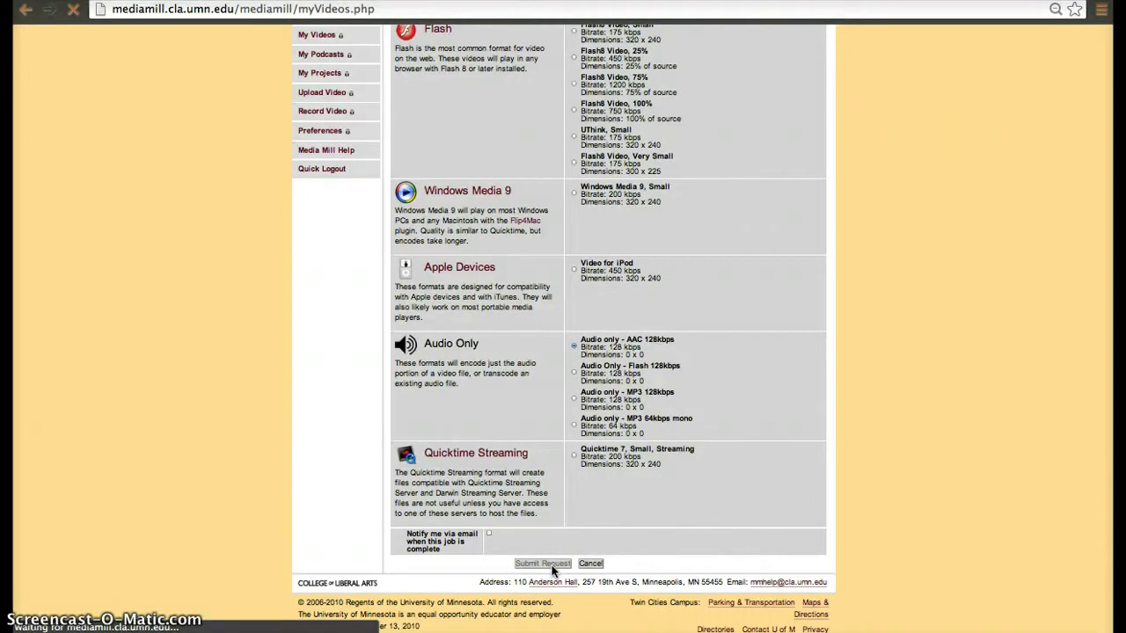
scroll(552, 570, "down", 4)
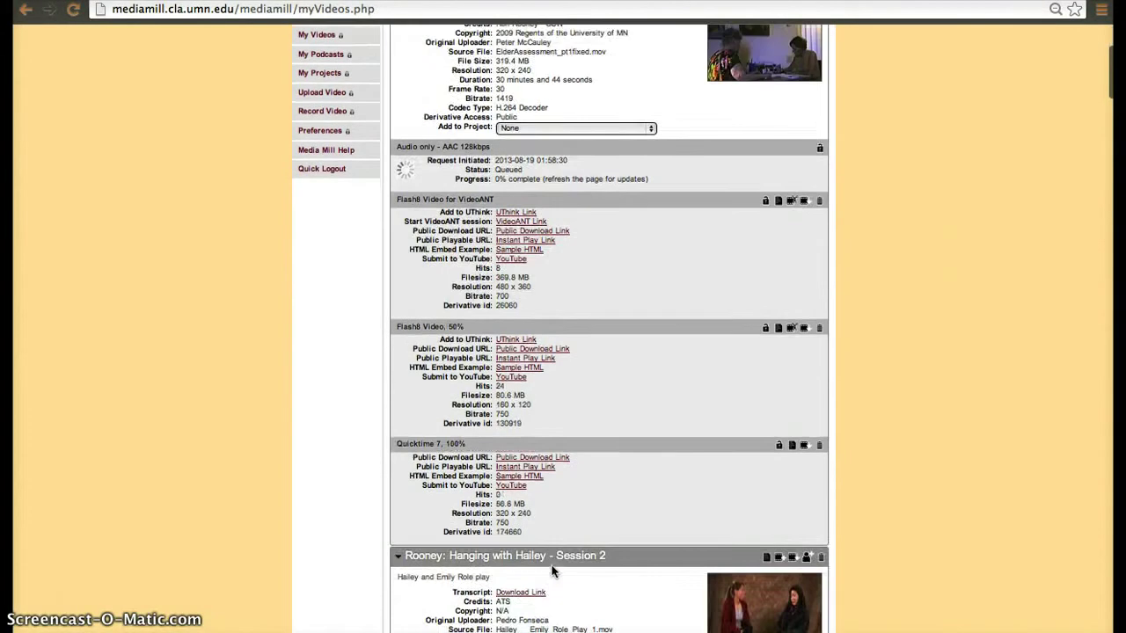
scroll(552, 570, "up", 1)
scroll(553, 570, "down", 1)
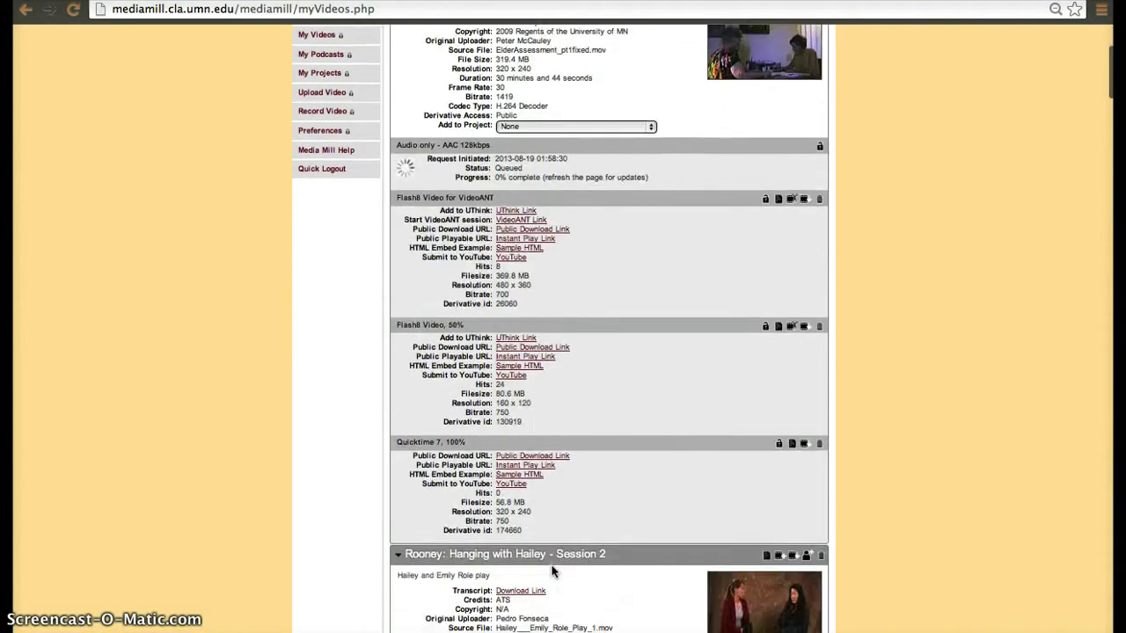
scroll(552, 570, "up", 1)
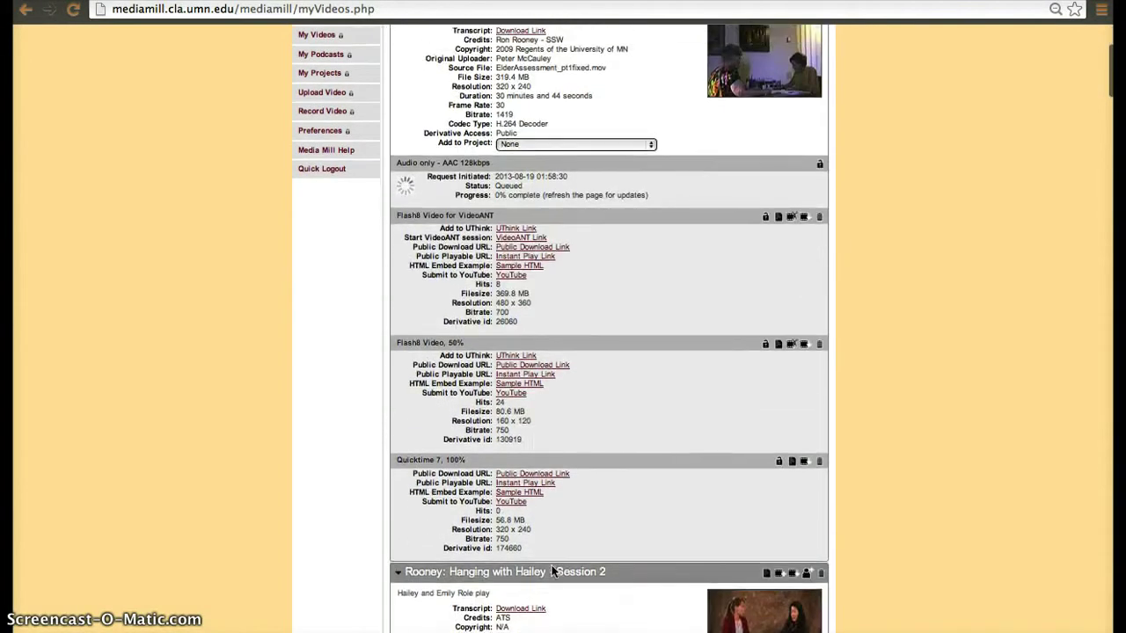
left_click(780, 226)
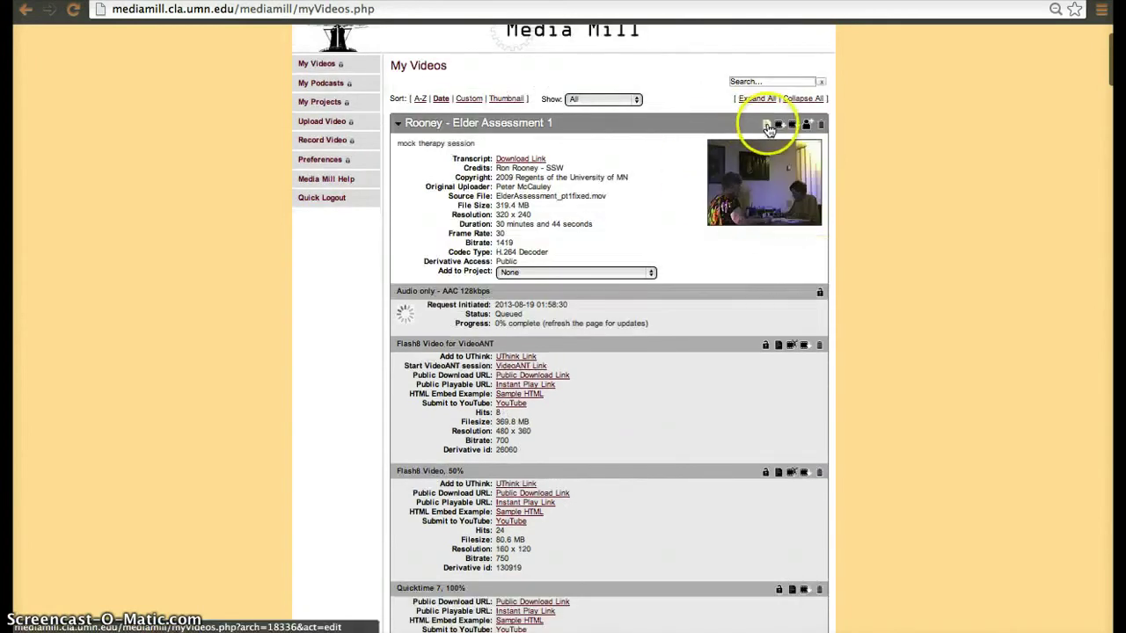
left_click(768, 128)
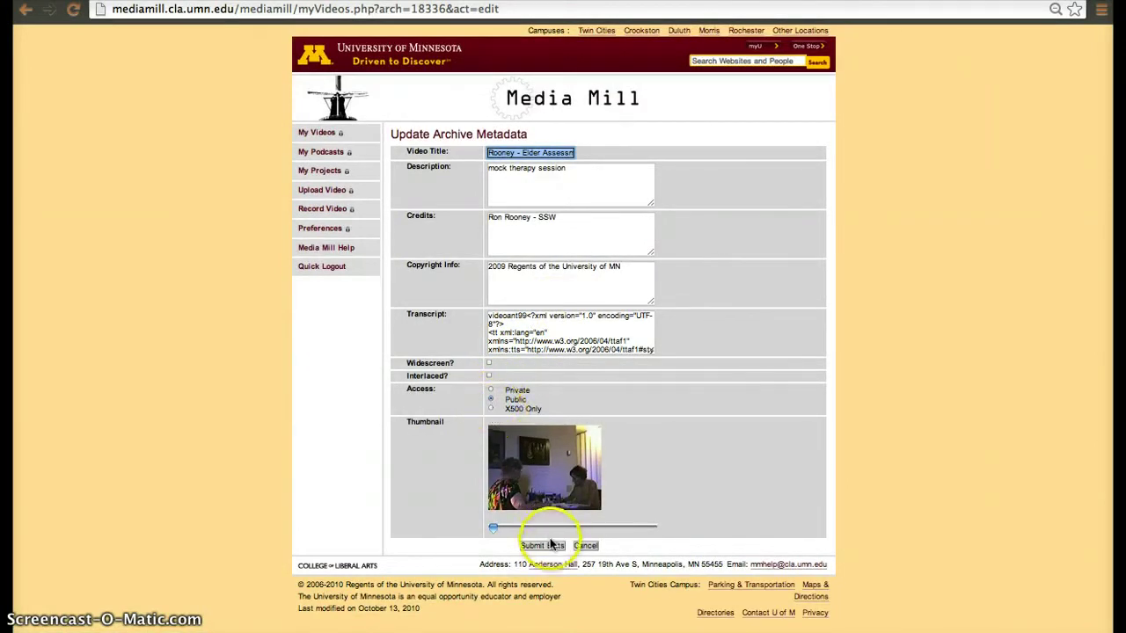
left_click(26, 11)
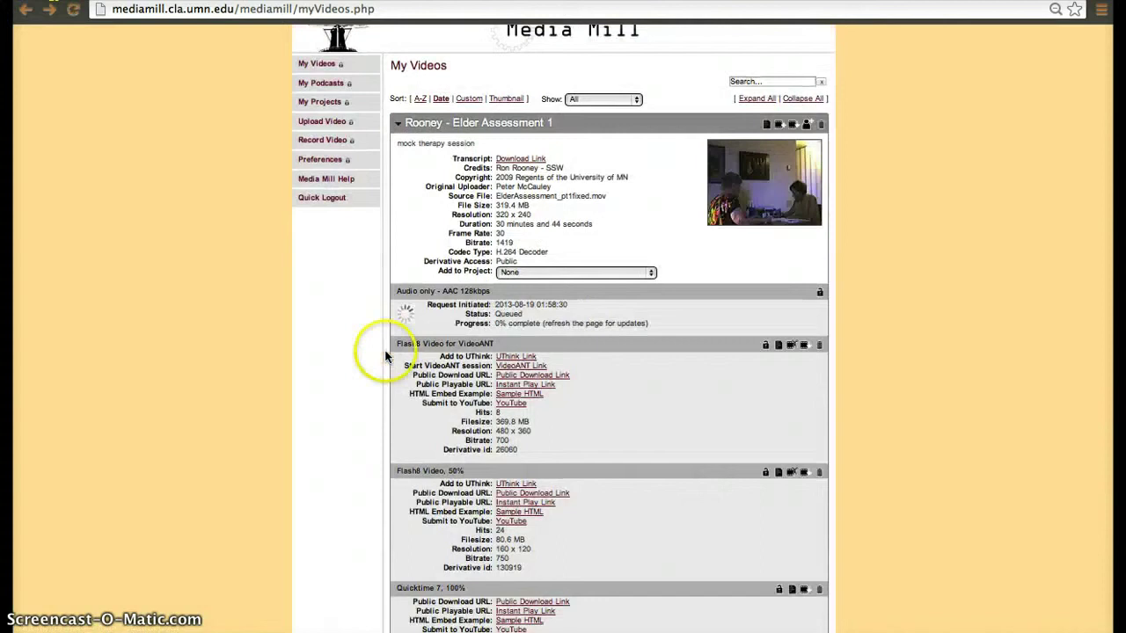
scroll(515, 459, "down", 2)
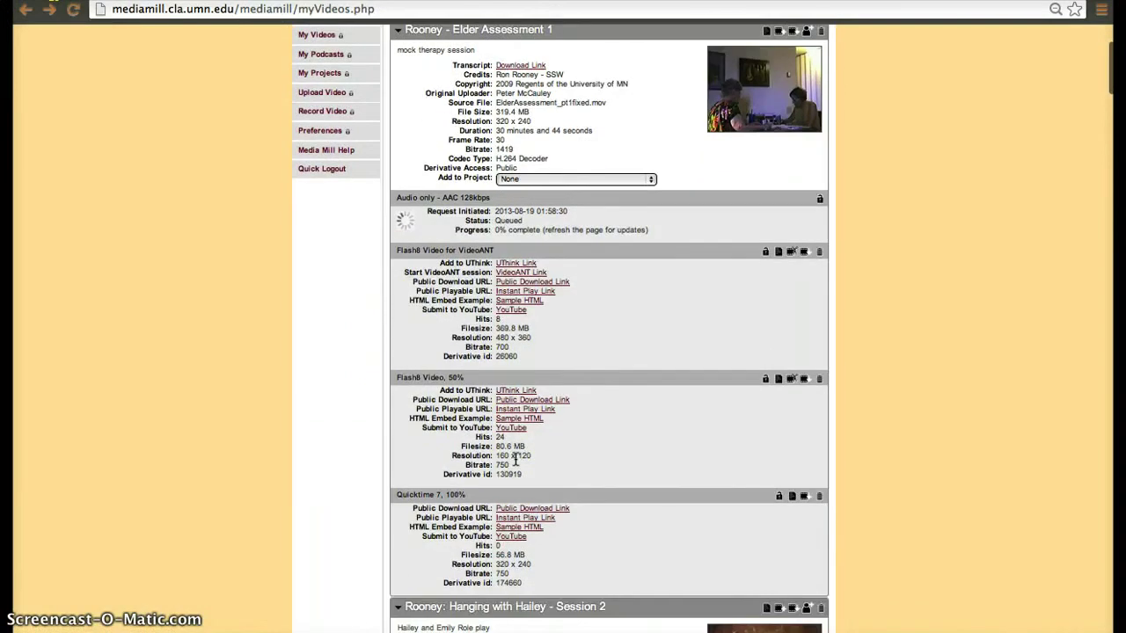
Play Elder Assessment 1's Flash8 VideoANT version in the web player, then return to My Videos.
left_click(532, 296)
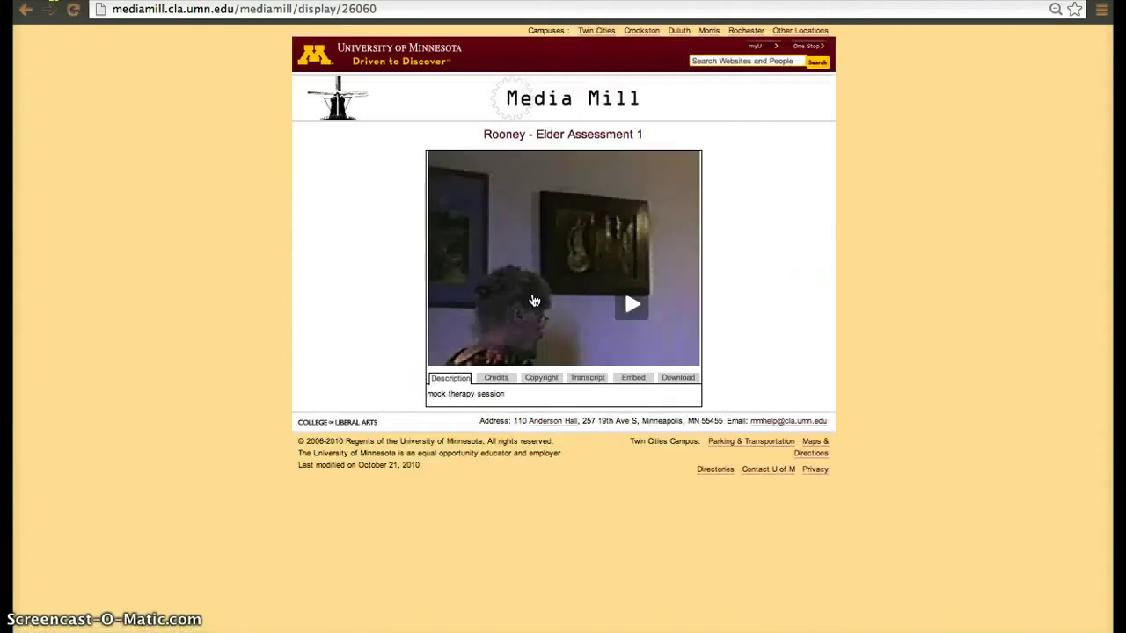
left_click(613, 312)
left_click(585, 320)
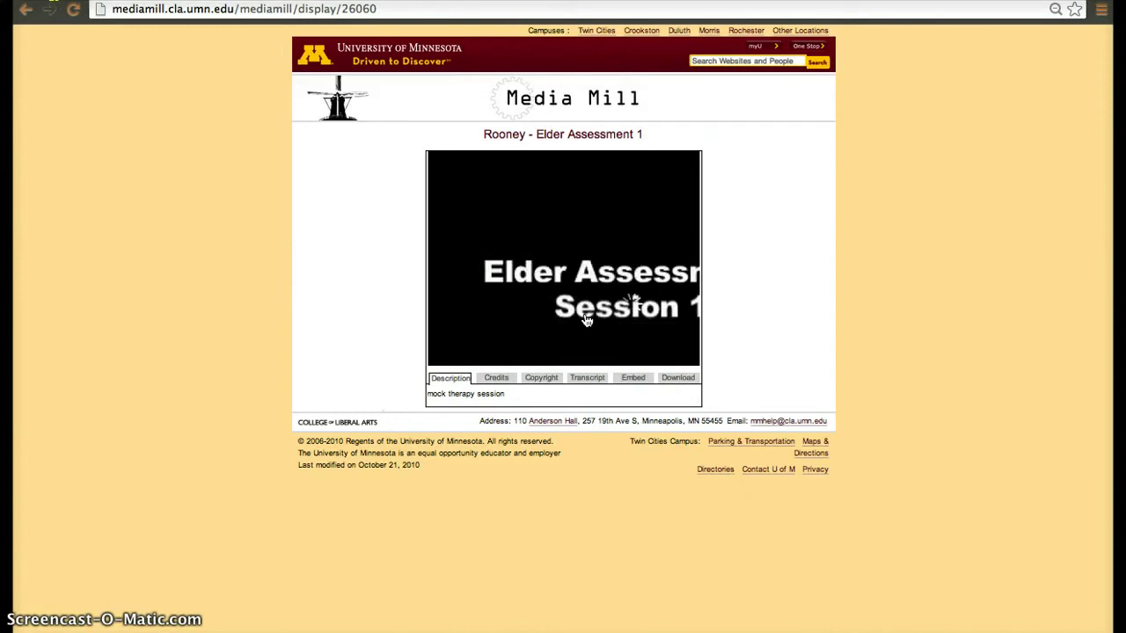
left_click(395, 218)
left_click(29, 13)
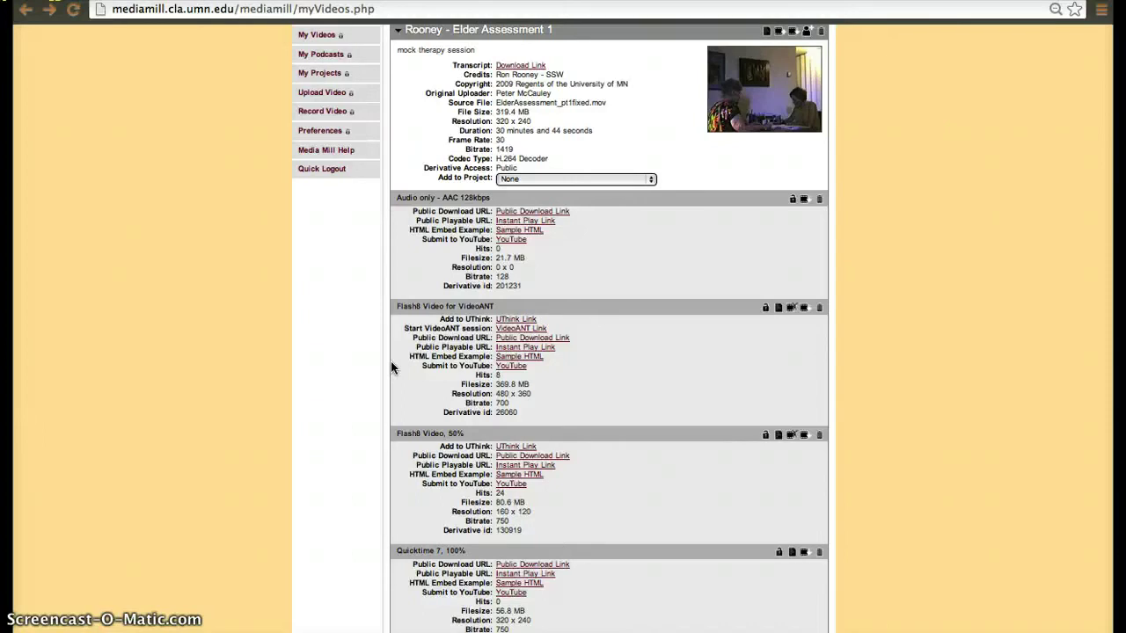
Visit Preferences, then go to the Record Video page and dismiss the Flash display settings.
scroll(351, 331, "up", 3)
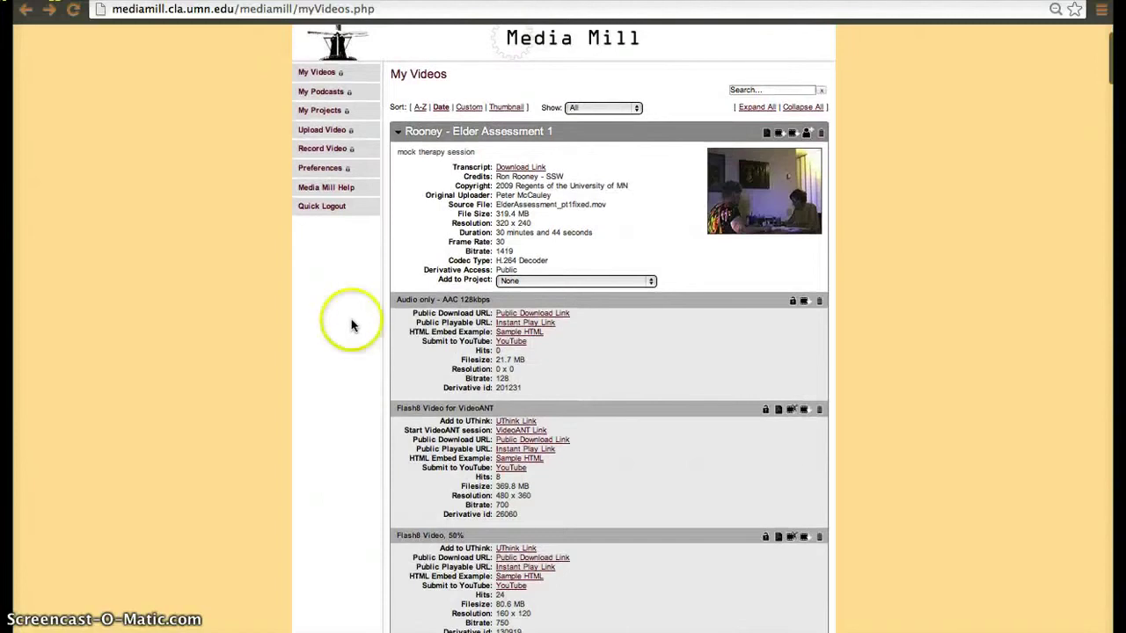
left_click(324, 170)
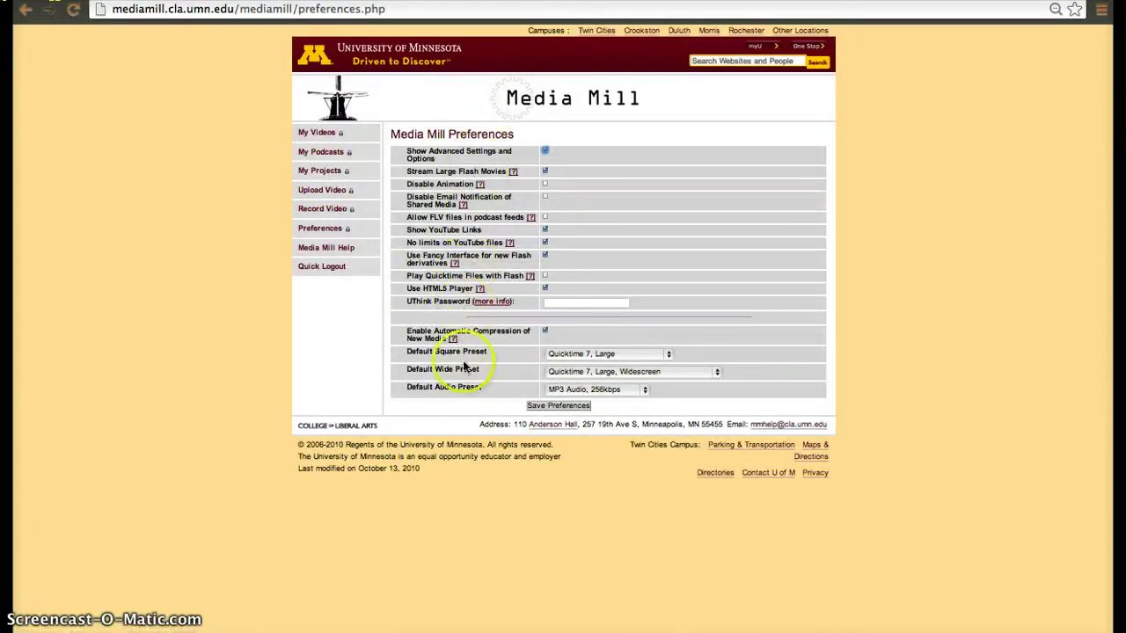
left_click(321, 210)
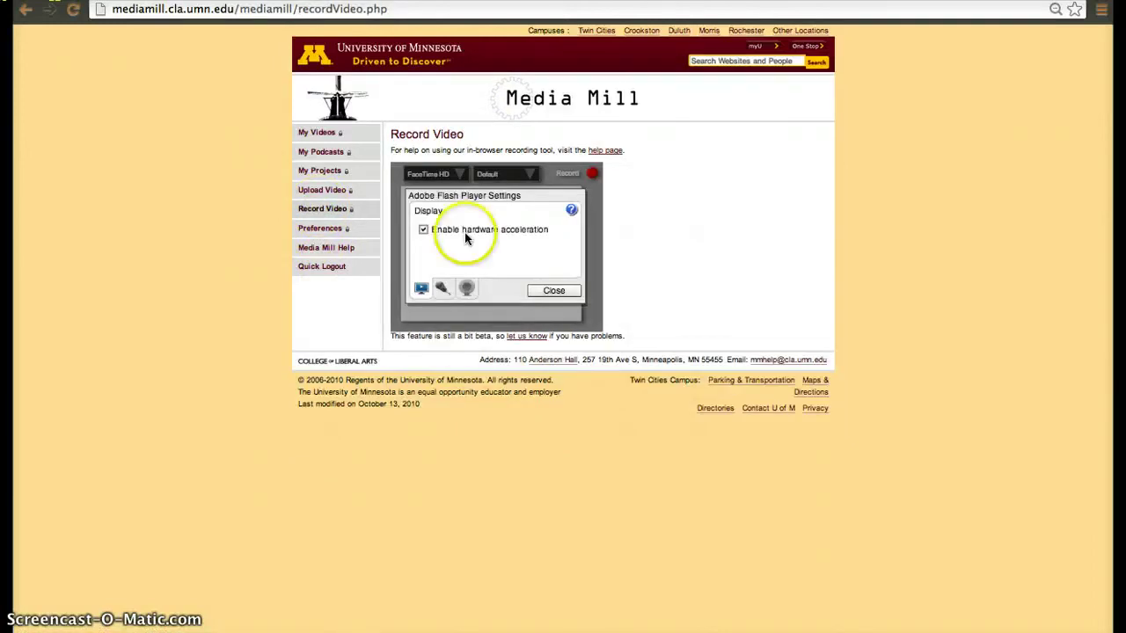
left_click(560, 290)
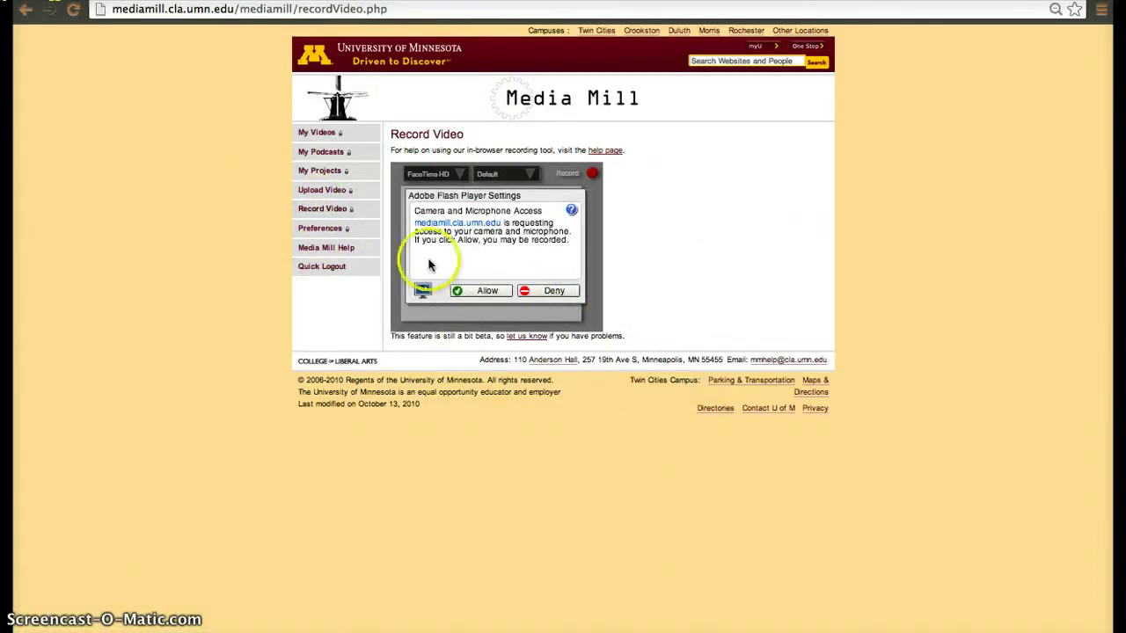
Allow the recorder camera and microphone access, then show the My Projects listing.
left_click(480, 290)
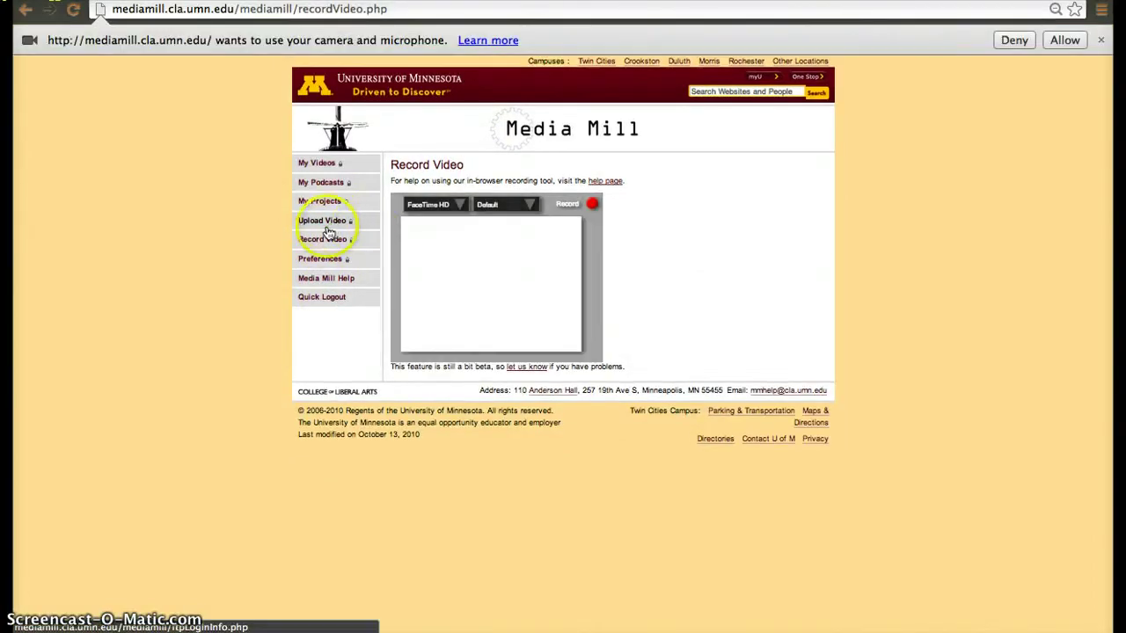
left_click(1064, 40)
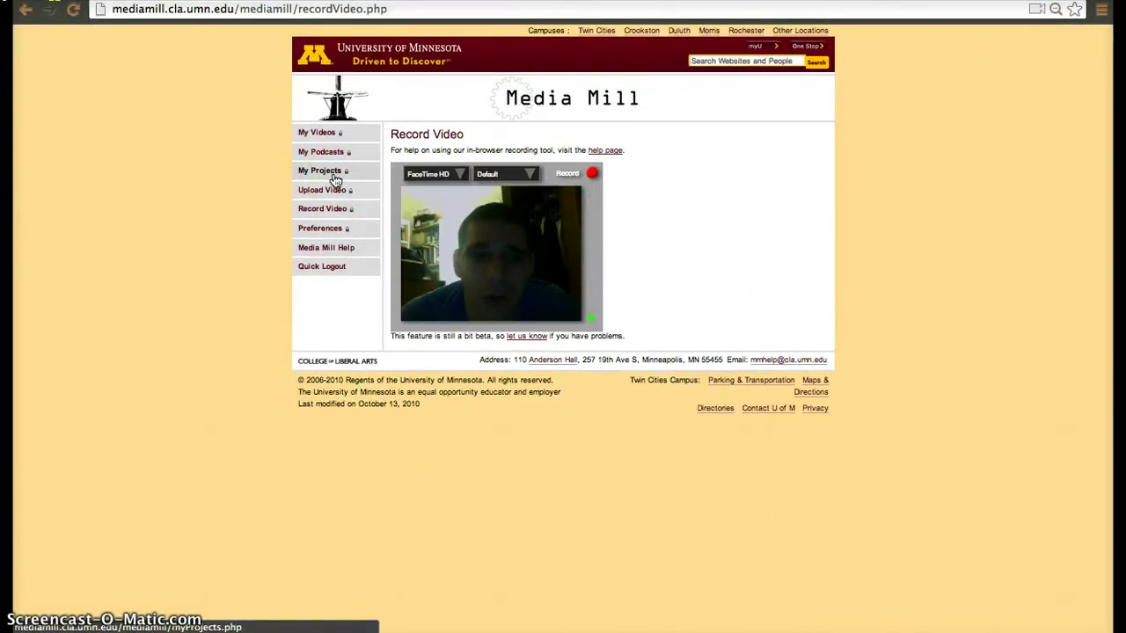
left_click(327, 171)
left_click(469, 354)
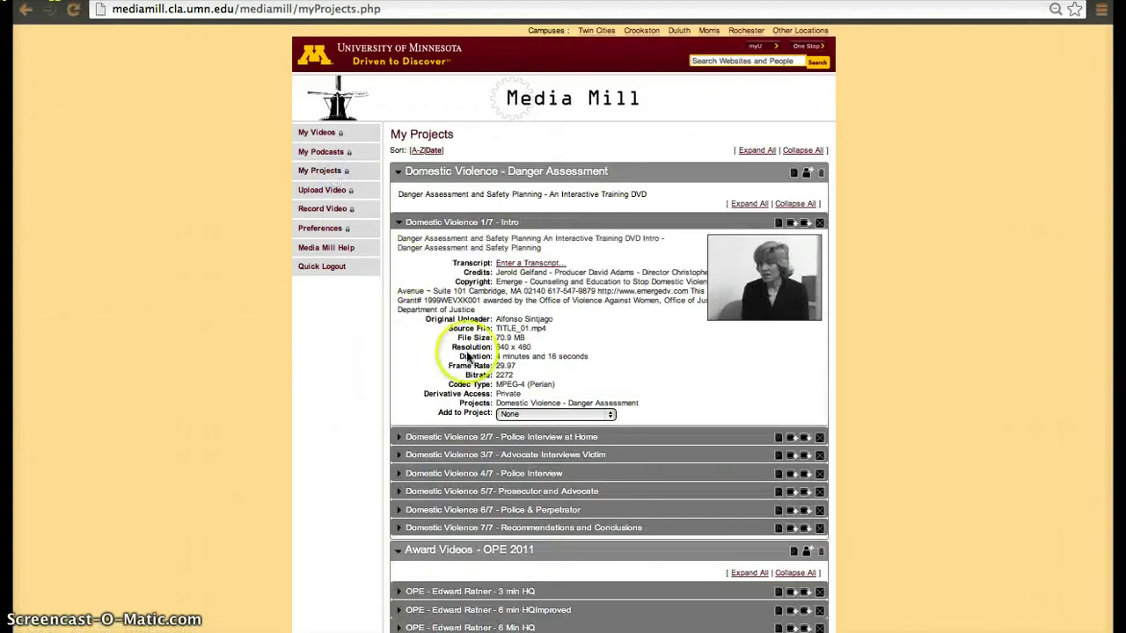
scroll(469, 357, "down", 5)
scroll(467, 351, "up", 1)
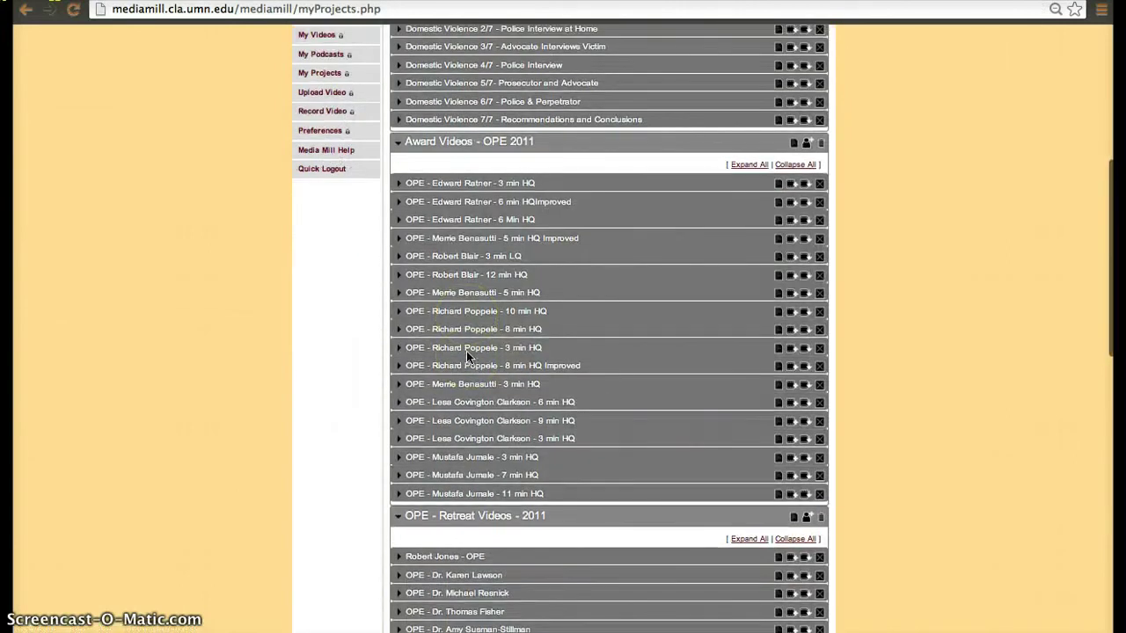
scroll(465, 483, "down", 8)
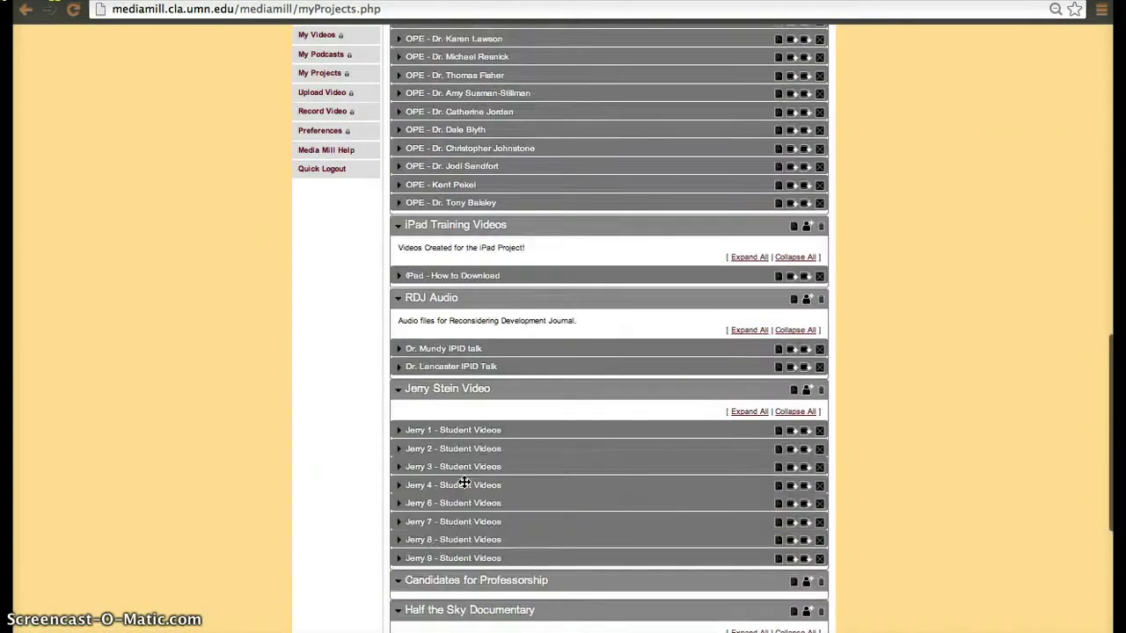
scroll(481, 473, "down", 2)
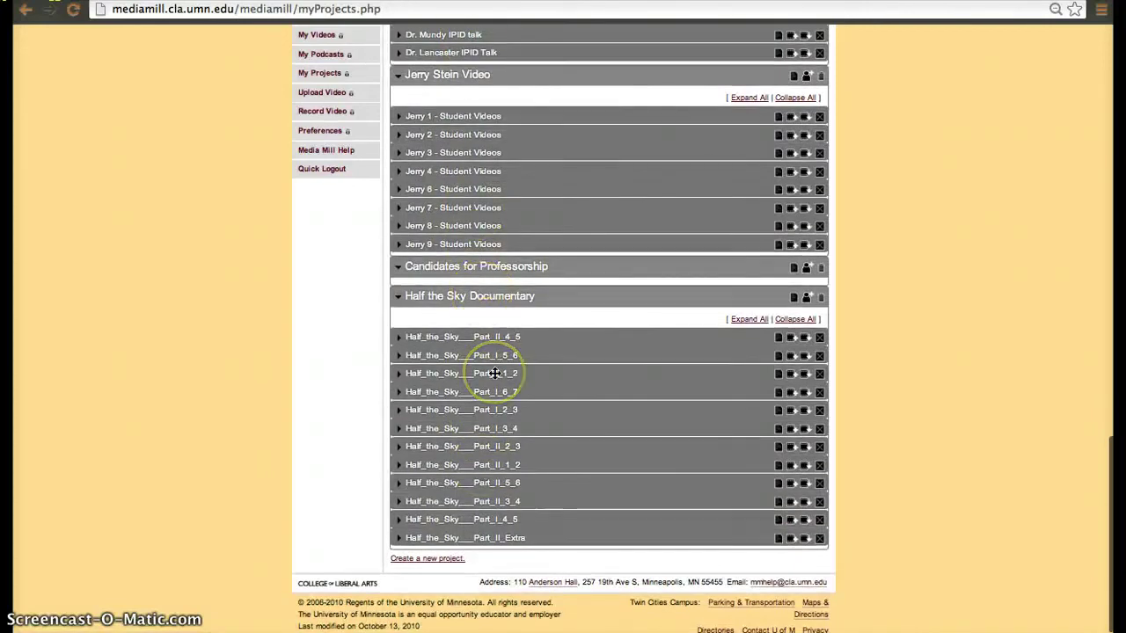
scroll(494, 373, "up", 15)
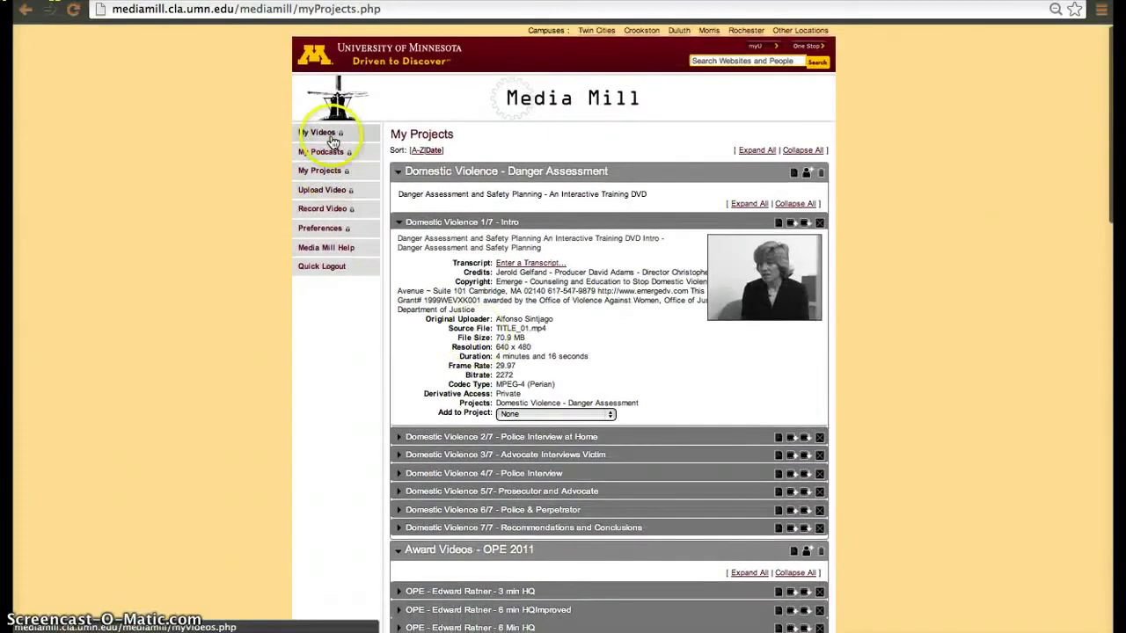
Back on My Videos, check Elder Assessment 1's finished 21.7 MB Audio only - AAC 128kbps derivative.
left_click(319, 133)
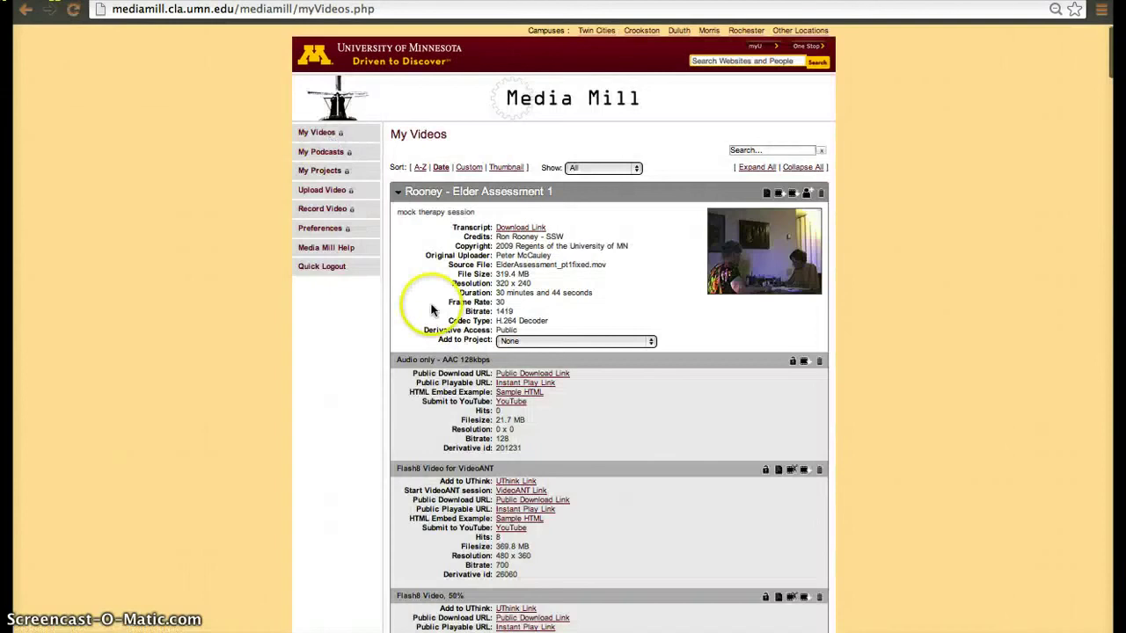
scroll(400, 286, "down", 3)
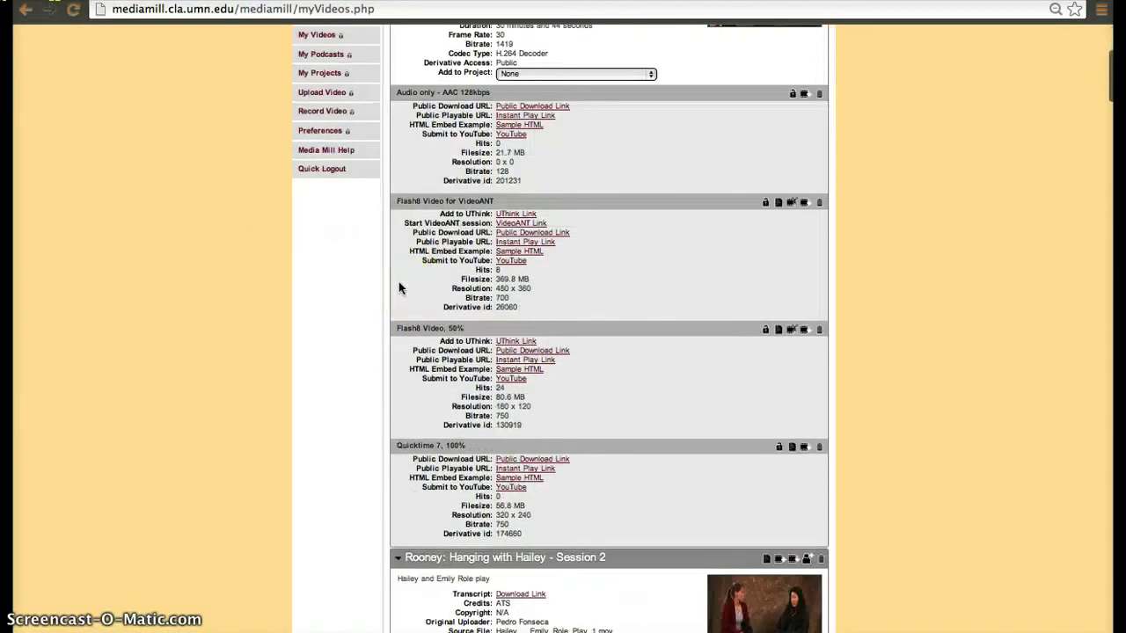
scroll(399, 281, "up", 2)
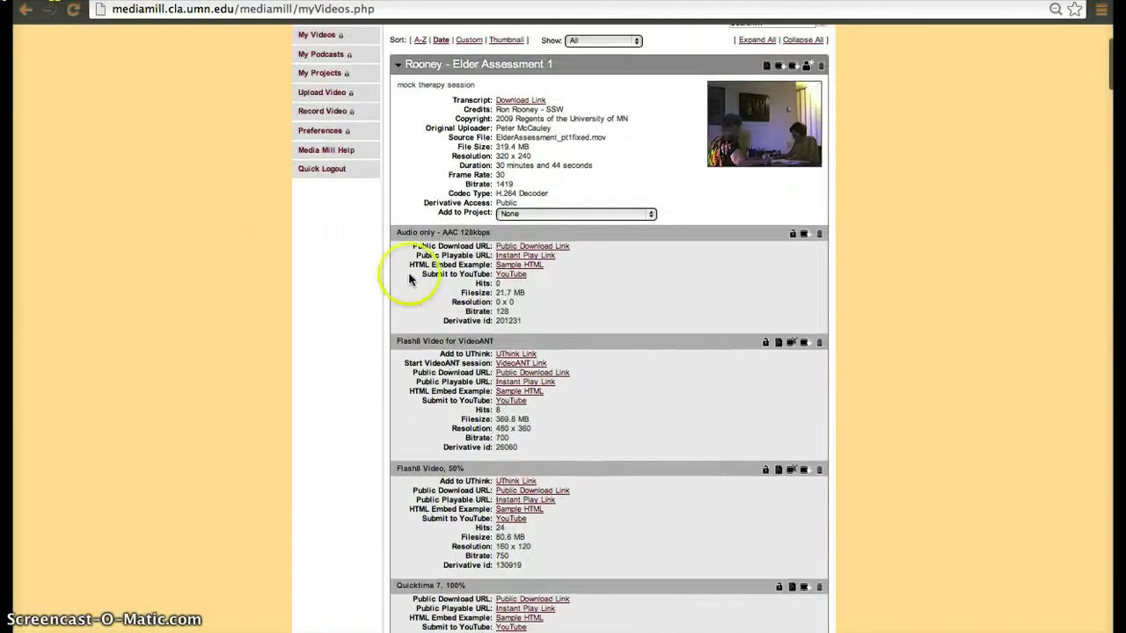